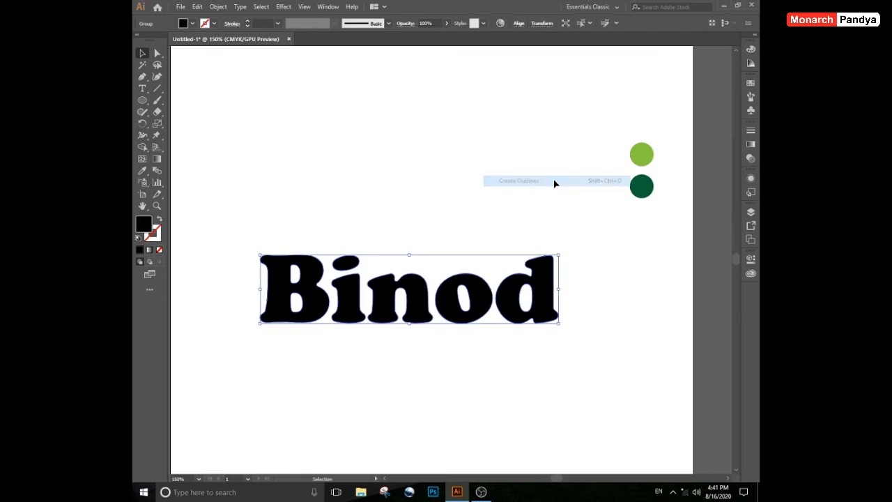
Apply a linear gradient to the lettering, sampling the dark green circle for the start stop and the light green circle for the end stop.
{"action": "left_click", "coordinate": [751, 145]}
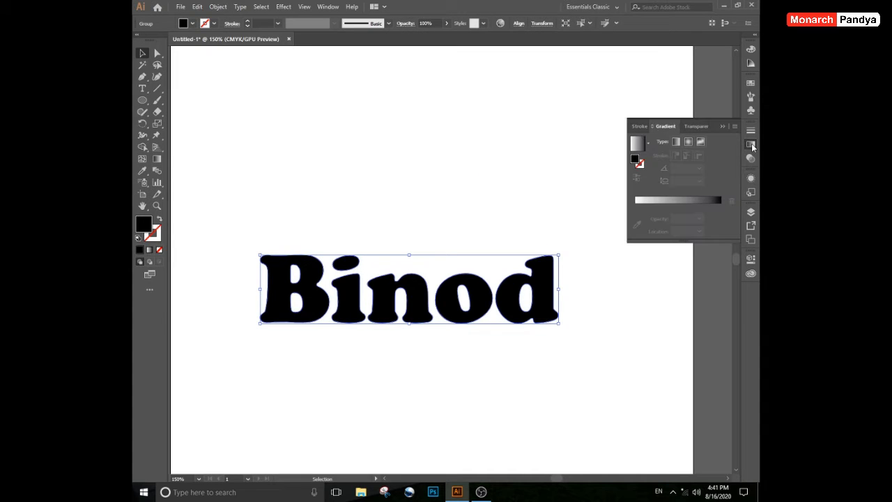
{"action": "left_click", "coordinate": [690, 201]}
{"action": "left_click_drag", "start_coordinate": [719, 125], "coordinate": [570, 85]}
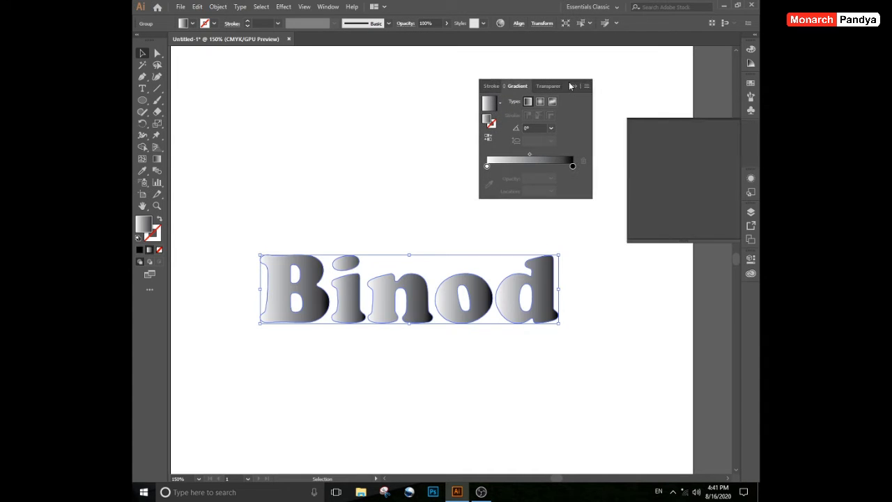
{"action": "left_click", "coordinate": [572, 166]}
{"action": "key", "text": "i"}
{"action": "left_click", "coordinate": [641, 154], "text": "shift"}
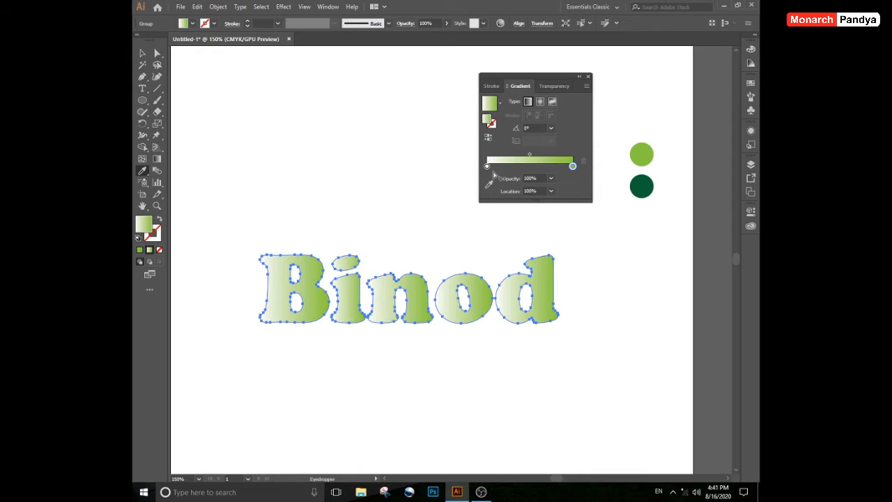
{"action": "left_click", "coordinate": [645, 189], "text": "shift"}
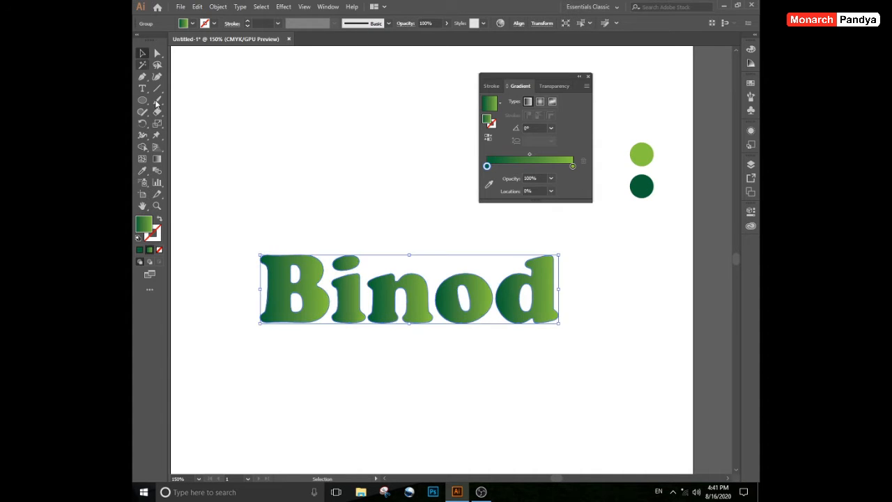
Redirect the gradient vertically with the Gradient tool, dark green above light green, and close the gradient settings.
{"action": "left_click", "coordinate": [157, 158]}
{"action": "left_click_drag", "start_coordinate": [413, 277], "coordinate": [415, 319]}
{"action": "left_click_drag", "start_coordinate": [416, 318], "coordinate": [416, 272]}
{"action": "left_click_drag", "start_coordinate": [416, 277], "coordinate": [417, 316]}
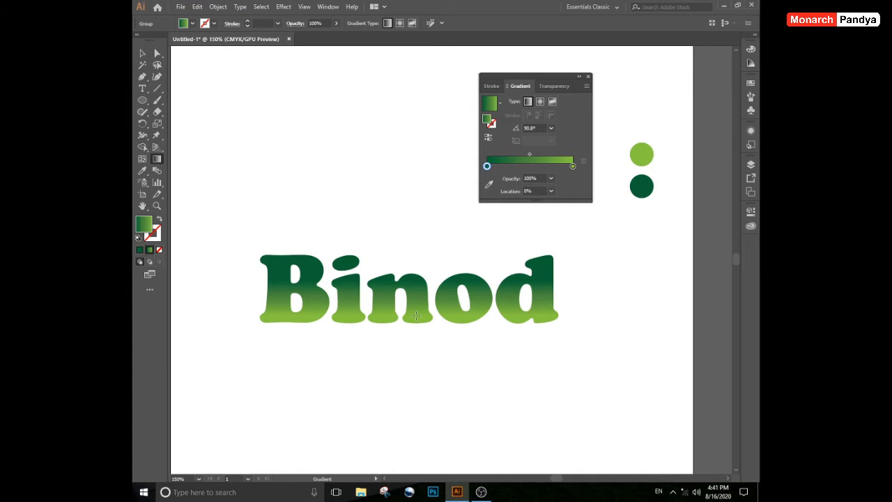
{"action": "key", "text": "v"}
{"action": "left_click", "coordinate": [336, 112]}
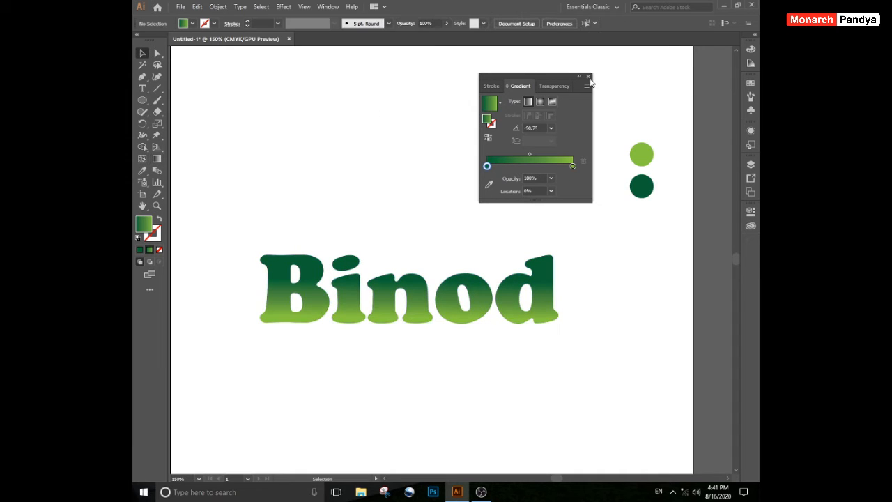
{"action": "left_click", "coordinate": [589, 75]}
Add a three-line text note below the lettering reading "Alt + up or down arrow to make copy".
{"action": "left_click", "coordinate": [349, 299]}
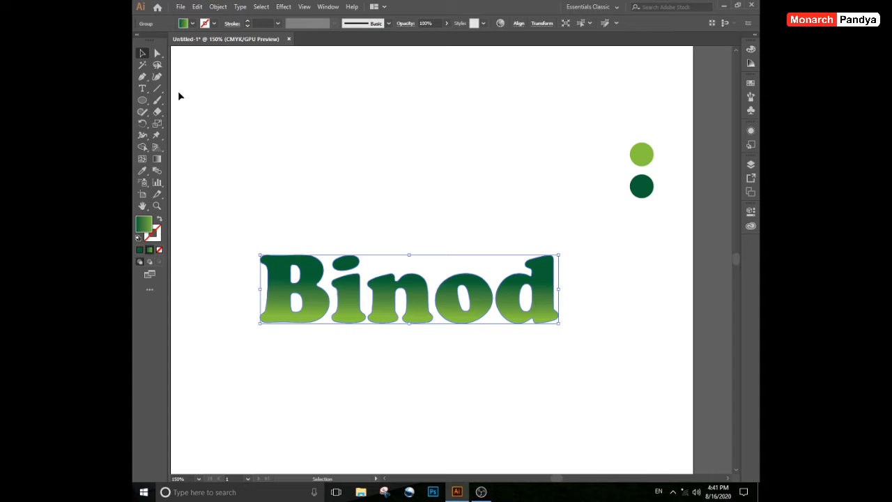
{"action": "scroll", "coordinate": [343, 189], "scroll_direction": "down", "scroll_amount": 1}
{"action": "left_click", "coordinate": [343, 189]}
{"action": "key", "text": "t"}
{"action": "left_click", "coordinate": [269, 361]}
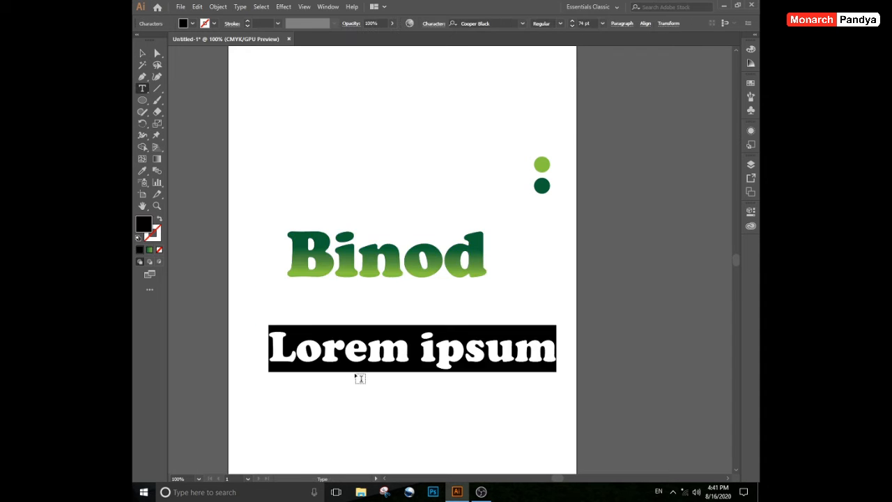
{"action": "type", "text": "Alt + up "}
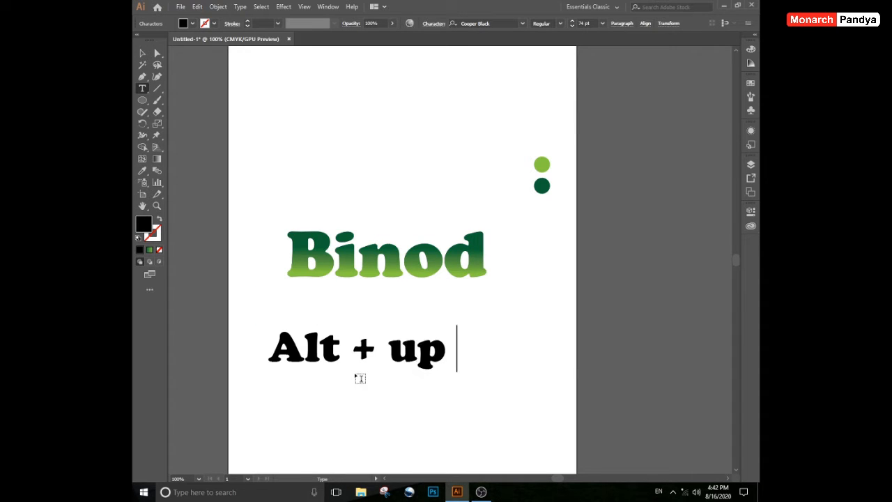
{"action": "type", "text": "or down"}
{"action": "key", "text": "Return"}
{"action": "type", "text": "arrow t"}
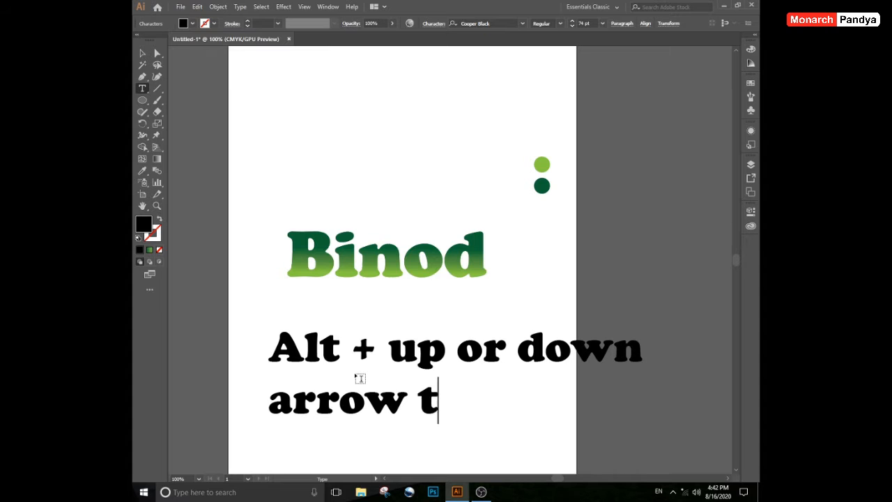
{"action": "type", "text": "o make"}
{"action": "key", "text": "Return"}
{"action": "type", "text": "copy"}
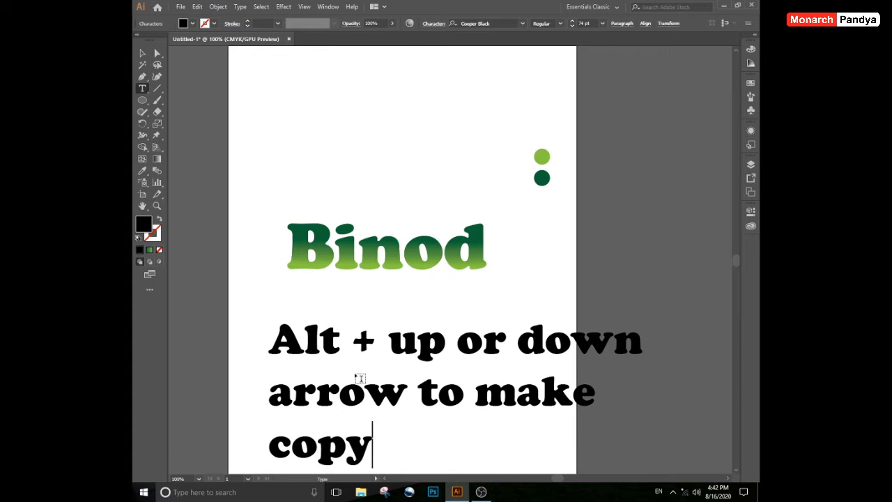
{"action": "key", "text": "Escape"}
Delete the text note below the gradient lettering.
{"action": "left_click", "coordinate": [378, 268]}
{"action": "left_click", "coordinate": [422, 441]}
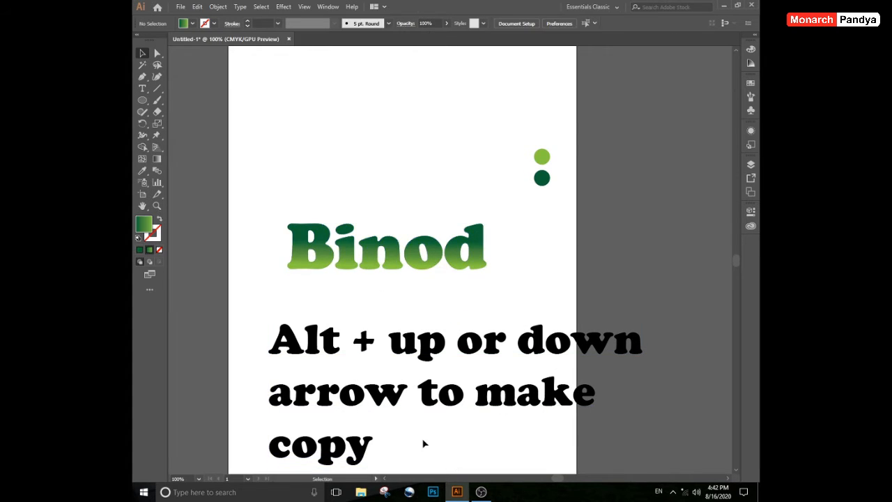
{"action": "left_click", "coordinate": [398, 362]}
{"action": "key", "text": "Delete"}
{"action": "scroll", "coordinate": [382, 256], "scroll_direction": "up", "scroll_amount": 2}
{"action": "left_click_drag", "start_coordinate": [343, 228], "coordinate": [379, 291]}
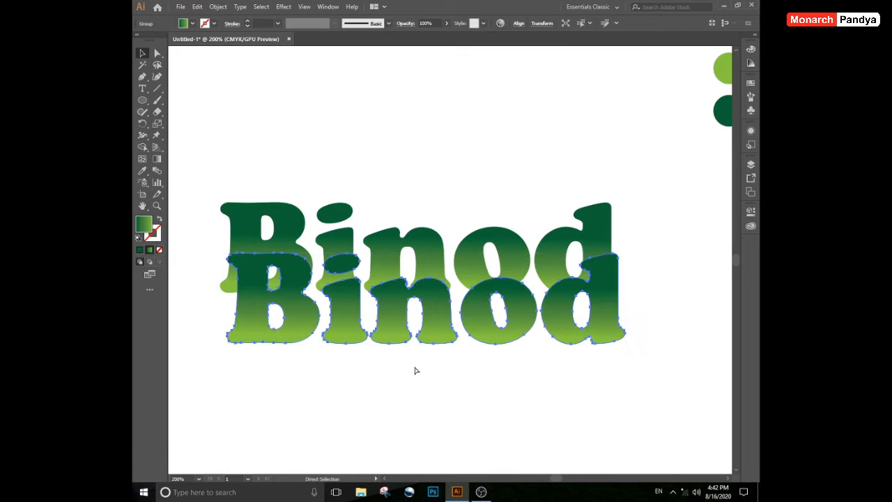
{"action": "key", "text": "ctrl+z"}
Offset the paths of the gradient lettering by 2 mm with miter joins.
{"action": "left_click", "coordinate": [436, 224]}
{"action": "left_click", "coordinate": [384, 255]}
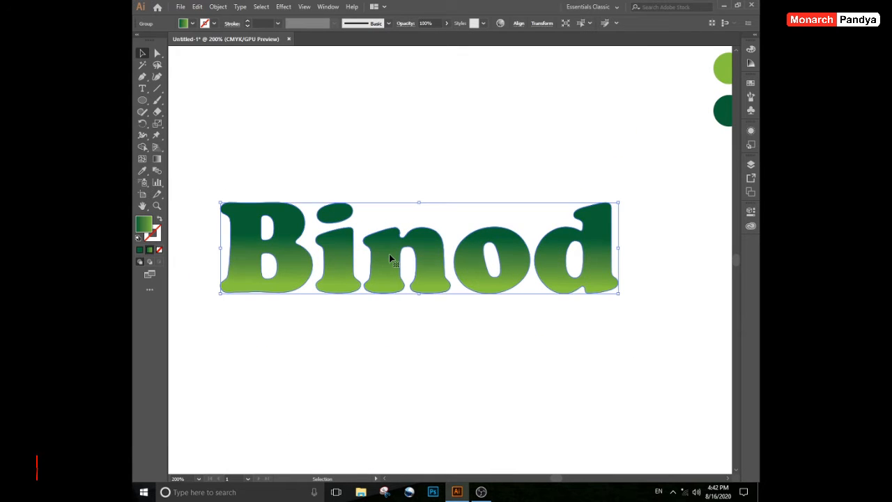
{"action": "left_click", "coordinate": [218, 6]}
{"action": "mouse_move", "coordinate": [314, 230]}
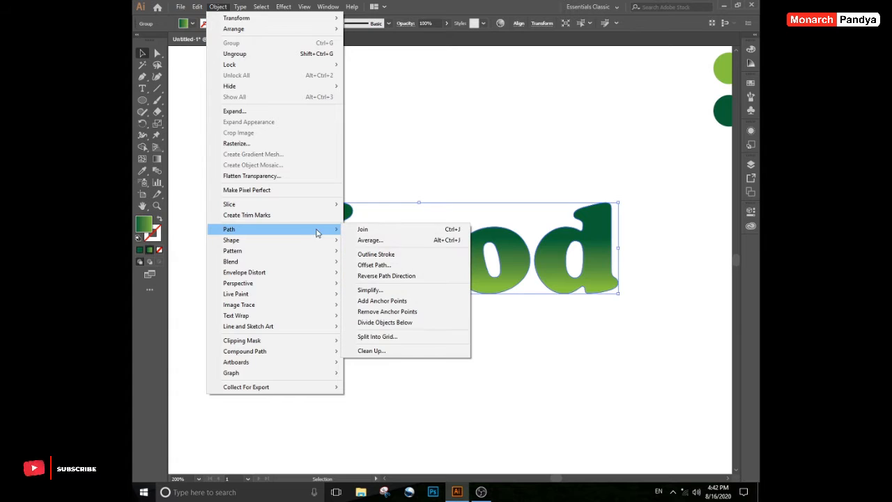
{"action": "left_click", "coordinate": [430, 269]}
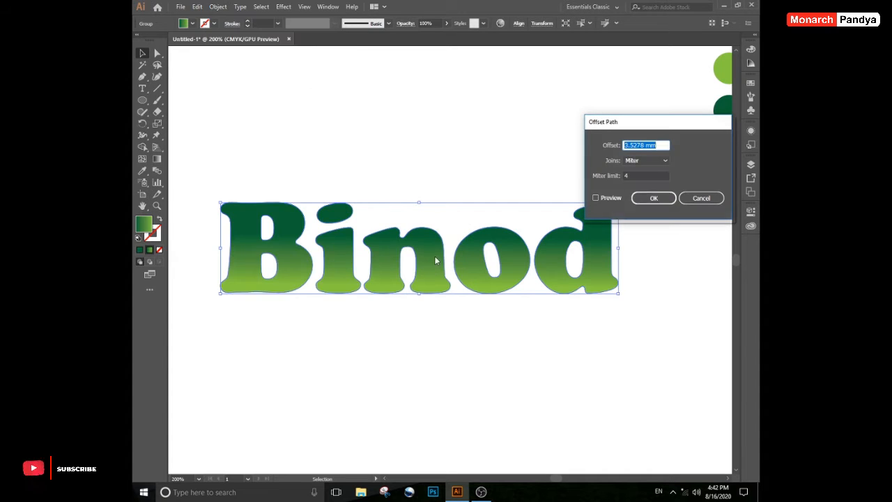
{"action": "left_click", "coordinate": [605, 198]}
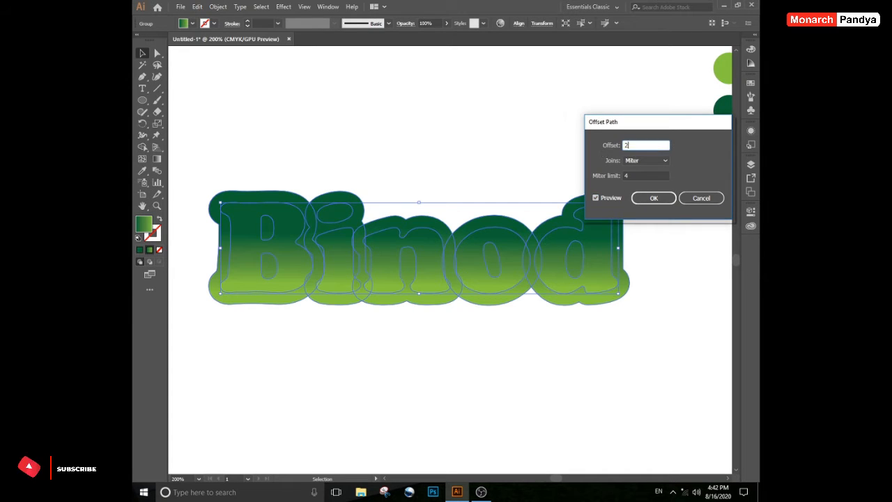
{"action": "key", "text": "Tab"}
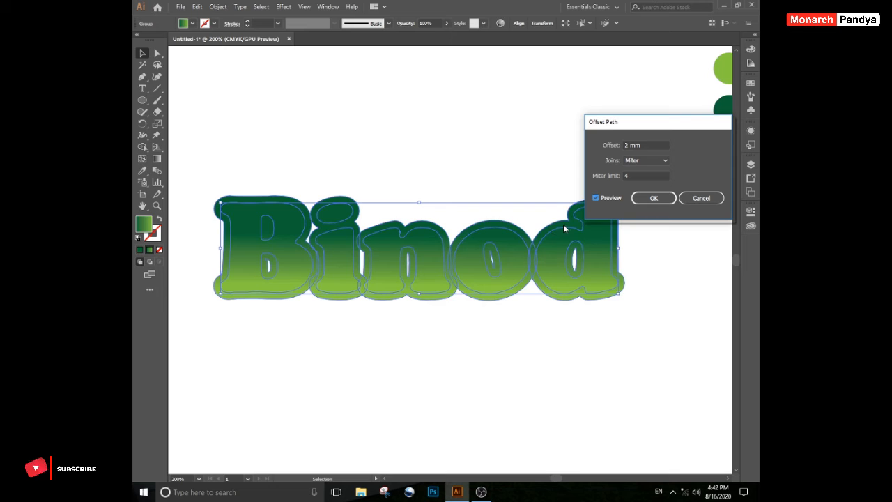
{"action": "left_click", "coordinate": [653, 198]}
Delete the small inner holes in the offset shapes of the n, o, d and B using Direct Selection.
{"action": "key", "text": "a"}
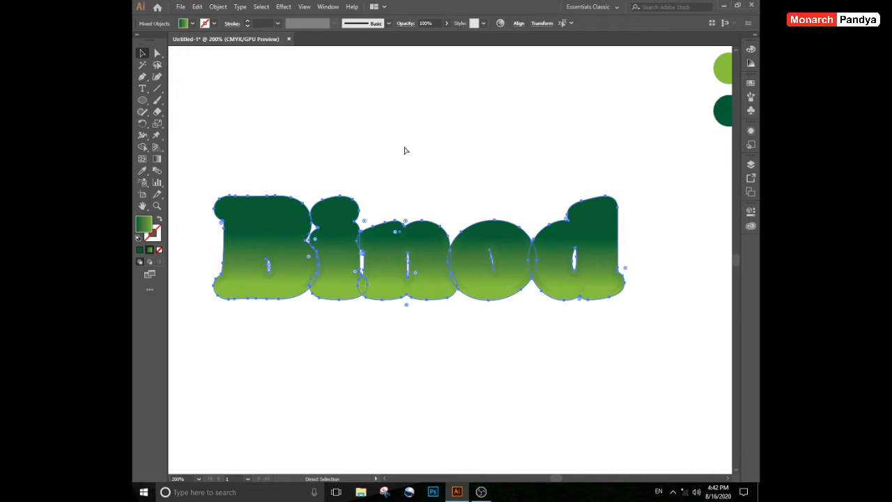
{"action": "left_click", "coordinate": [158, 53]}
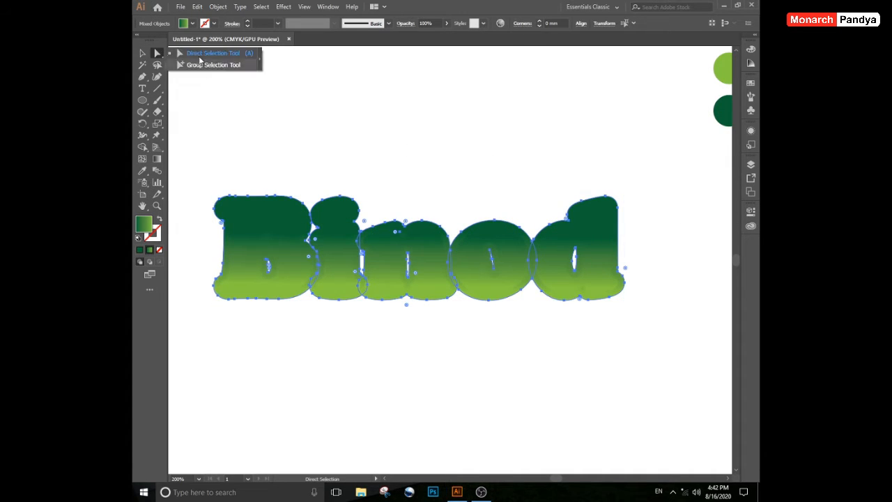
{"action": "left_click", "coordinate": [409, 258]}
{"action": "key", "text": "Delete"}
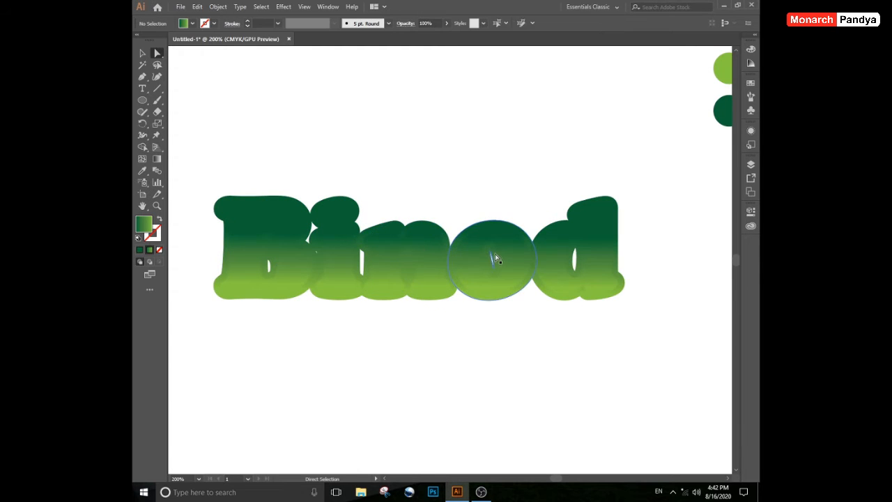
{"action": "left_click", "coordinate": [493, 258]}
{"action": "key", "text": "Delete"}
{"action": "left_click", "coordinate": [577, 251]}
{"action": "key", "text": "Delete"}
{"action": "left_click", "coordinate": [267, 262]}
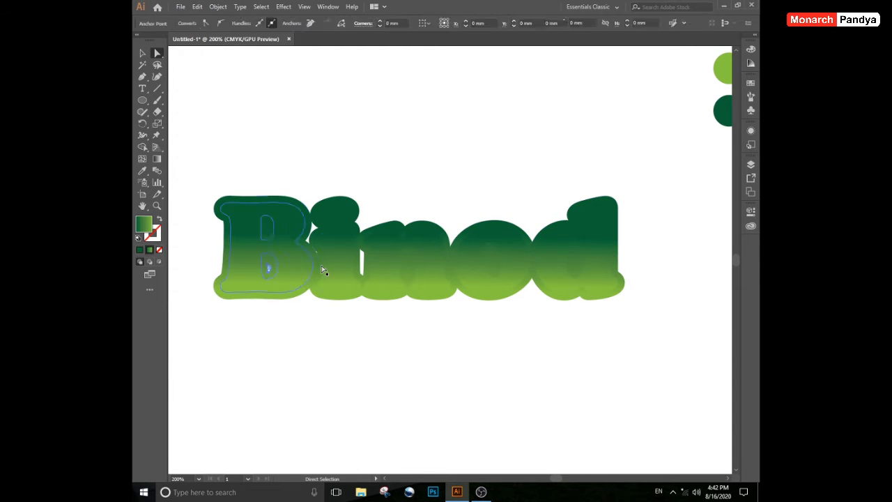
{"action": "key", "text": "Delete"}
Move the offset lettering straight down clear of the plain copy behind it, and delete that plain copy.
{"action": "left_click_drag", "start_coordinate": [356, 214], "coordinate": [408, 198]}
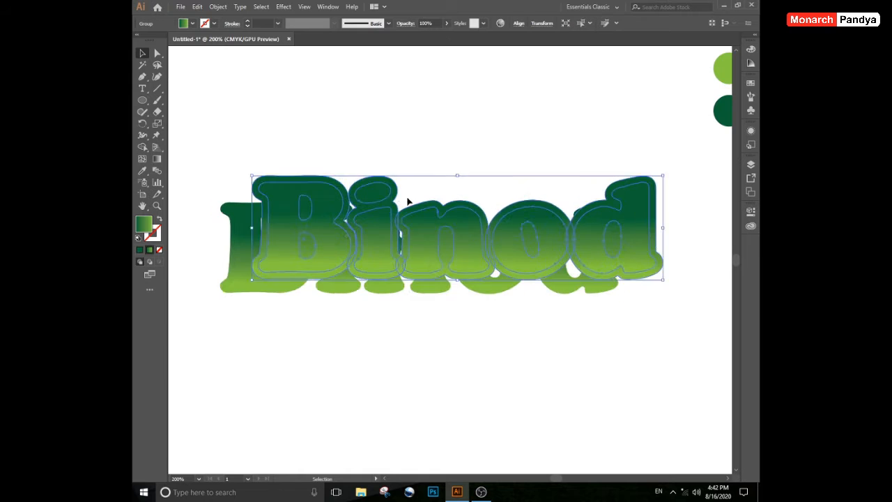
{"action": "key", "text": "ctrl+z"}
{"action": "key", "text": "shift+Down"}
{"action": "key", "text": "shift+Down"}
{"action": "key", "text": "shift+Down"}
{"action": "key", "text": "shift+Down"}
{"action": "key", "text": "shift+Down"}
{"action": "key", "text": "shift+Down"}
{"action": "key", "text": "shift+Down"}
{"action": "key", "text": "shift+Down"}
{"action": "key", "text": "shift+Down"}
{"action": "key", "text": "shift+Down"}
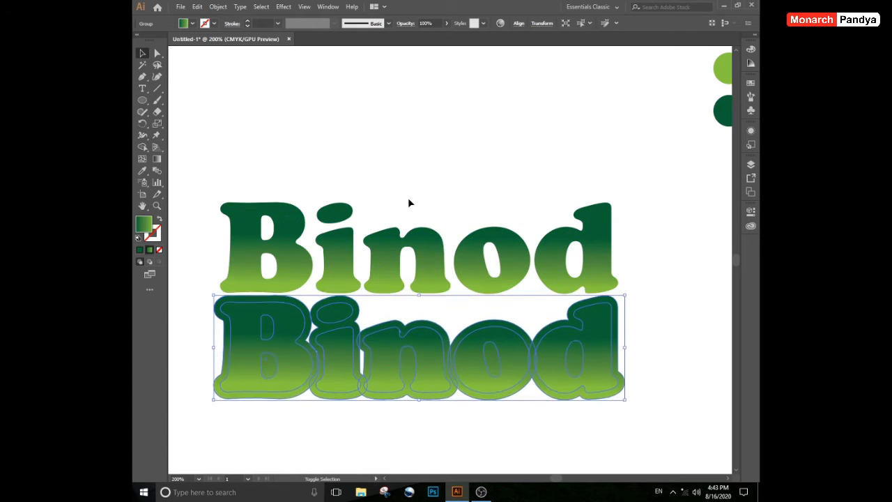
{"action": "left_click", "coordinate": [408, 198]}
{"action": "left_click", "coordinate": [428, 234]}
{"action": "key", "text": "Delete"}
Move the offset lettering straight back up the artboard.
{"action": "left_click", "coordinate": [428, 368]}
{"action": "key", "text": "shift+Up"}
{"action": "key", "text": "shift+Up"}
{"action": "key", "text": "shift+Up"}
{"action": "key", "text": "shift+Up"}
{"action": "key", "text": "shift+Up"}
{"action": "key", "text": "shift+Up"}
{"action": "key", "text": "shift+Up"}
{"action": "key", "text": "shift+Up"}
{"action": "key", "text": "shift+Up"}
{"action": "key", "text": "shift+Up"}
{"action": "key", "text": "shift+Up"}
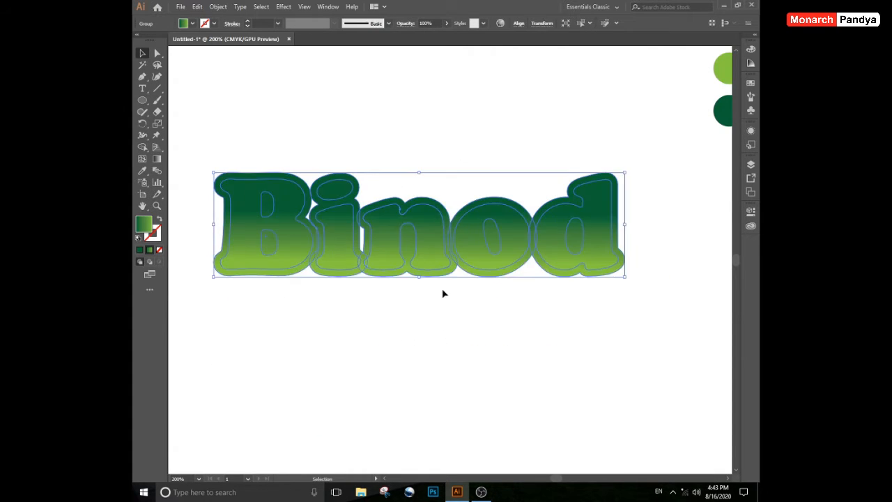
Ungroup the lettering from its offset shapes, test-moving the outline of the o and undoing that move.
{"action": "right_click", "coordinate": [439, 249]}
{"action": "left_click", "coordinate": [484, 331]}
{"action": "left_click", "coordinate": [496, 285]}
{"action": "left_click_drag", "start_coordinate": [498, 272], "coordinate": [498, 306]}
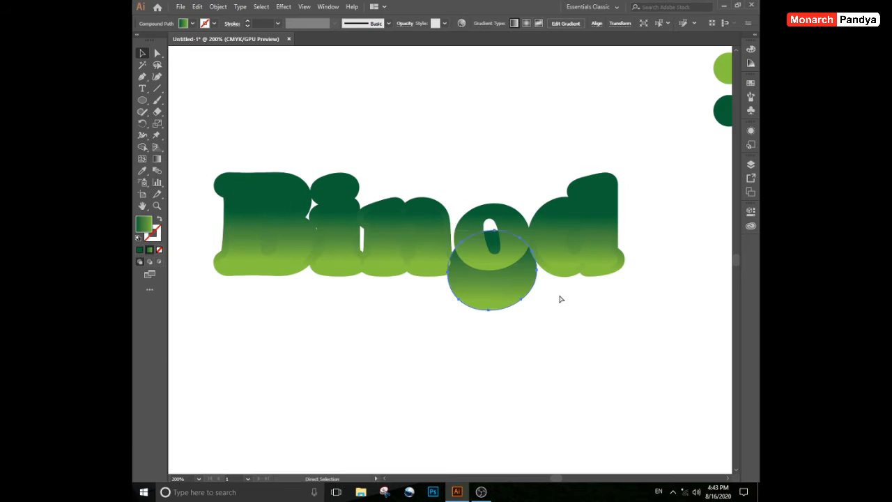
{"action": "key", "text": "ctrl+z"}
Select the offset shapes of all the letters and merge them into one outline with Pathfinder Unite.
{"action": "left_click", "coordinate": [562, 273], "text": "shift"}
{"action": "left_click", "coordinate": [426, 273], "text": "shift"}
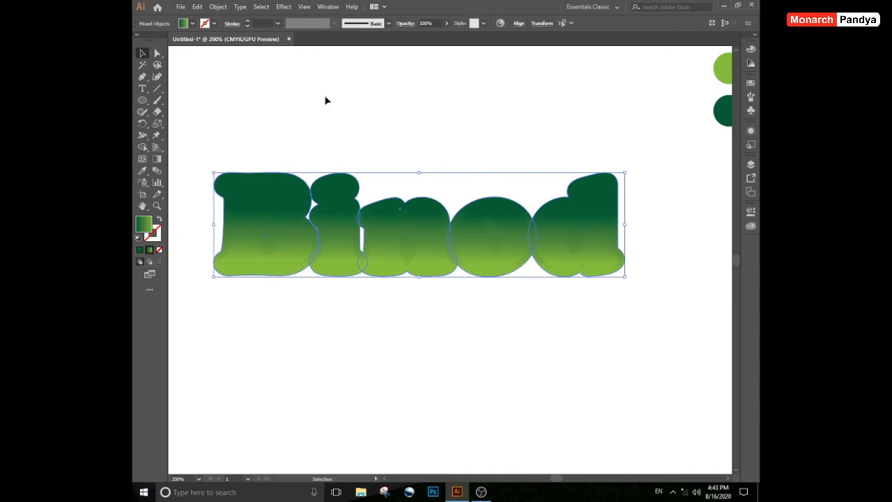
{"action": "left_click", "coordinate": [326, 8]}
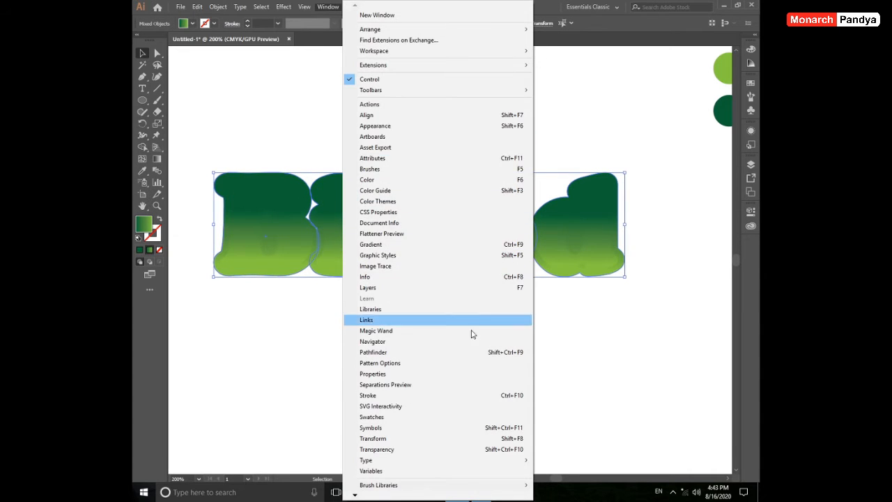
{"action": "left_click", "coordinate": [401, 353]}
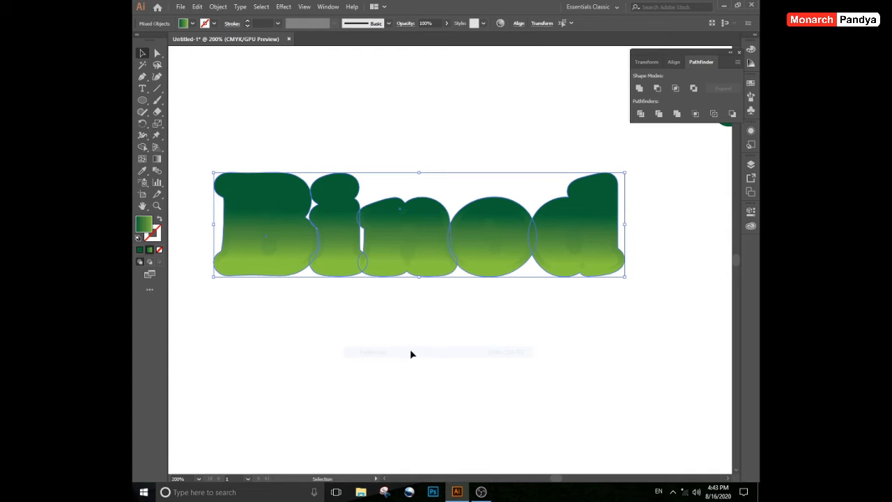
{"action": "left_click", "coordinate": [638, 88]}
{"action": "left_click", "coordinate": [739, 52]}
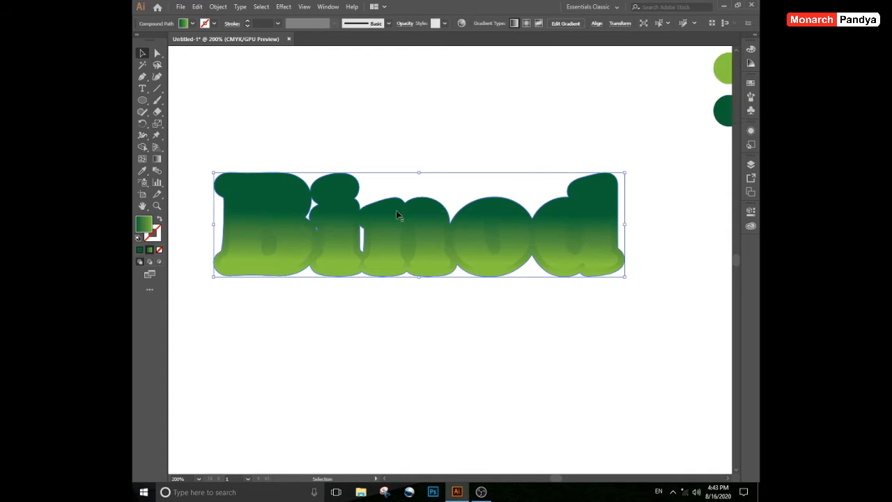
Delete the narrow hole between the i and the n in the merged outline.
{"action": "key", "text": "a"}
{"action": "left_click", "coordinate": [360, 228]}
{"action": "key", "text": "Delete"}
{"action": "key", "text": "Delete"}
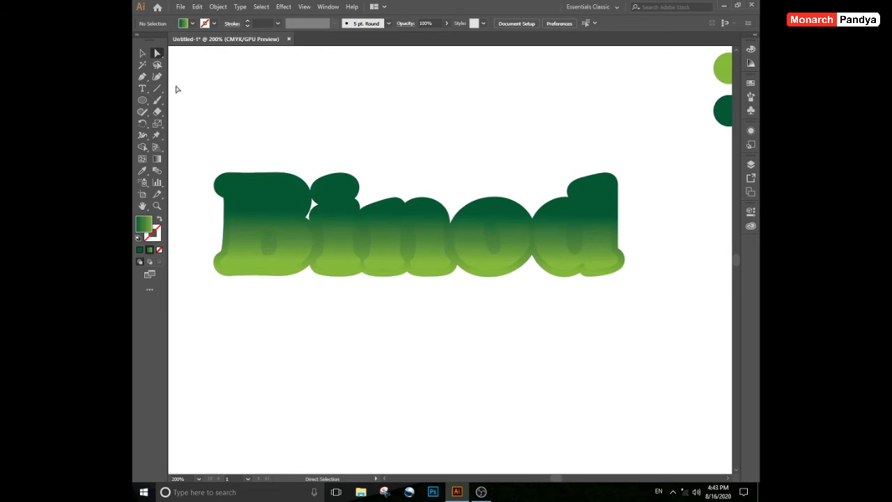
Try brown, black and yellow fills on the merged outline, and settle on the yellow-to-red gradient swatch.
{"action": "left_click", "coordinate": [334, 172]}
{"action": "left_click", "coordinate": [192, 23]}
{"action": "left_click", "coordinate": [221, 53]}
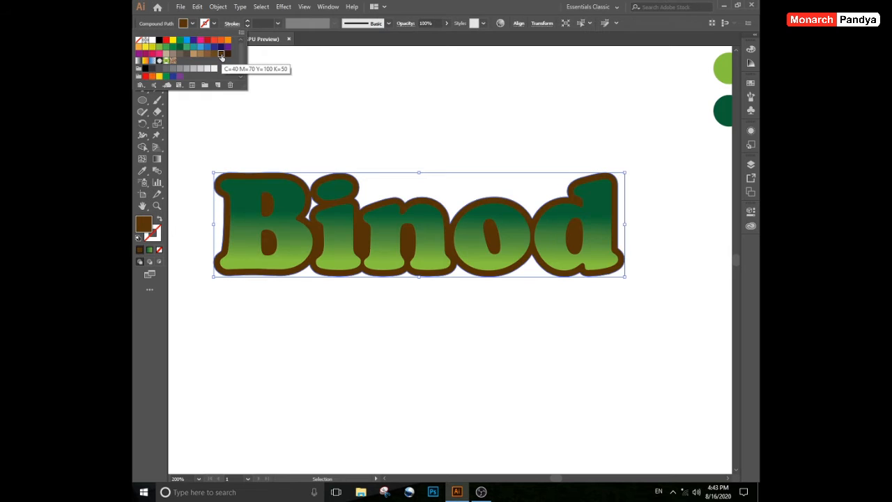
{"action": "left_click", "coordinate": [159, 41]}
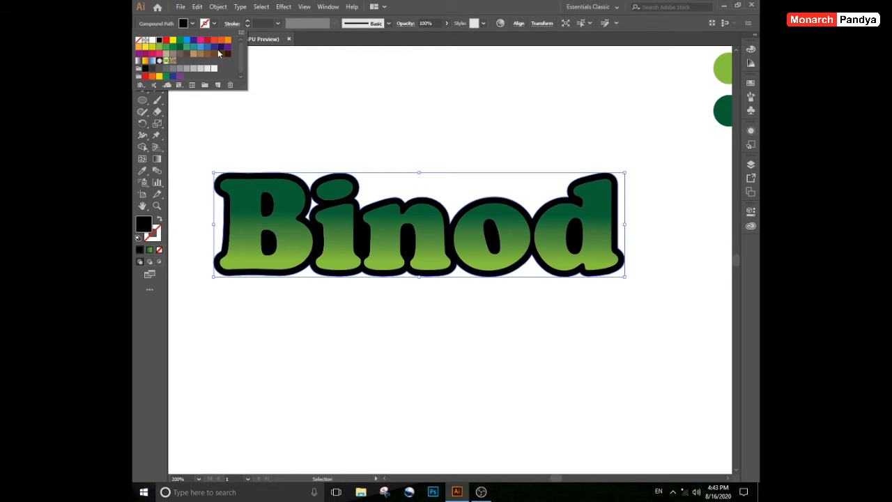
{"action": "left_click", "coordinate": [223, 42]}
{"action": "left_click", "coordinate": [159, 76]}
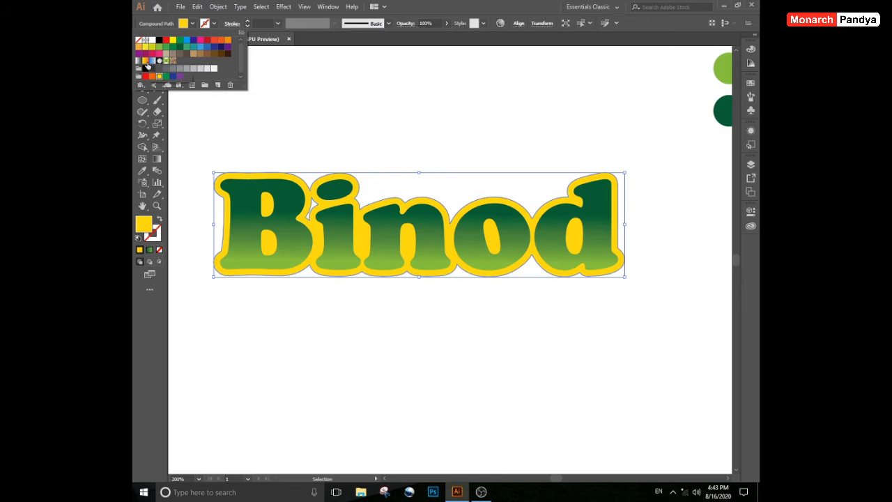
{"action": "left_click", "coordinate": [146, 61]}
{"action": "left_click", "coordinate": [419, 132]}
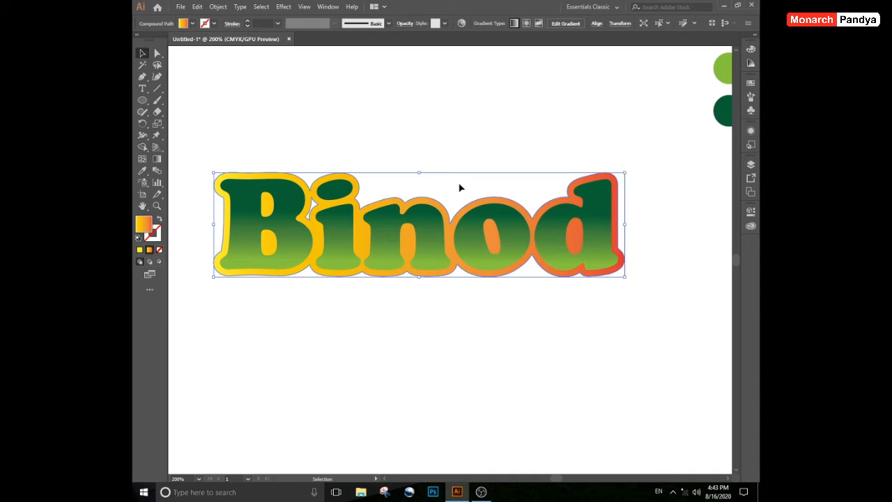
Redirect the merged outline's gradient vertically, from yellow along the top to red along the bottom, and deselect it.
{"action": "key", "text": "g"}
{"action": "left_click_drag", "start_coordinate": [435, 194], "coordinate": [432, 277]}
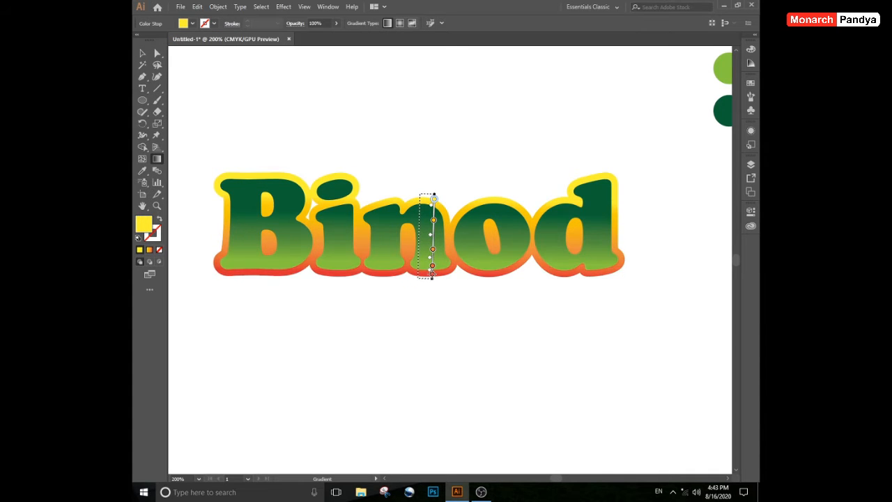
{"action": "left_click", "coordinate": [145, 53]}
{"action": "left_click", "coordinate": [321, 100]}
{"action": "scroll", "coordinate": [427, 183], "scroll_direction": "down", "scroll_amount": 1}
{"action": "left_click_drag", "start_coordinate": [439, 152], "coordinate": [443, 199]}
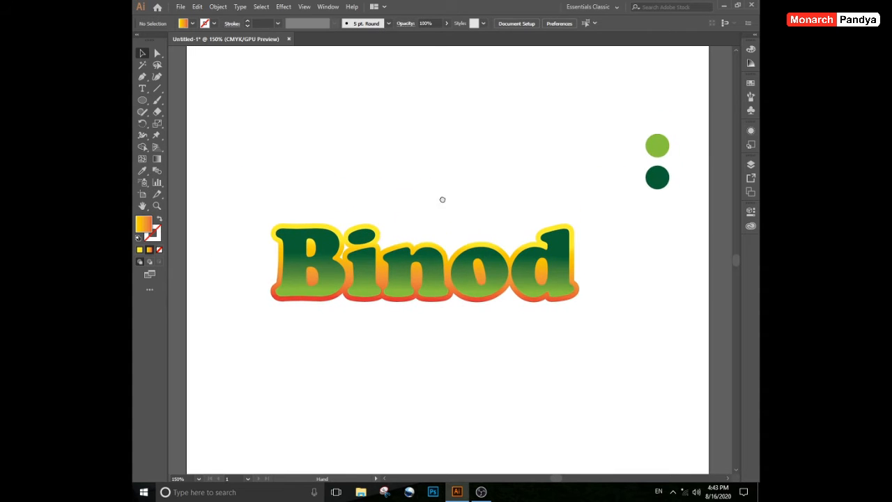
{"action": "scroll", "coordinate": [438, 279], "scroll_direction": "up", "scroll_amount": 1}
Fill the letter n with the light green sampled from the upper colour circle.
{"action": "left_click", "coordinate": [433, 283]}
{"action": "key", "text": "i"}
{"action": "left_click", "coordinate": [729, 124]}
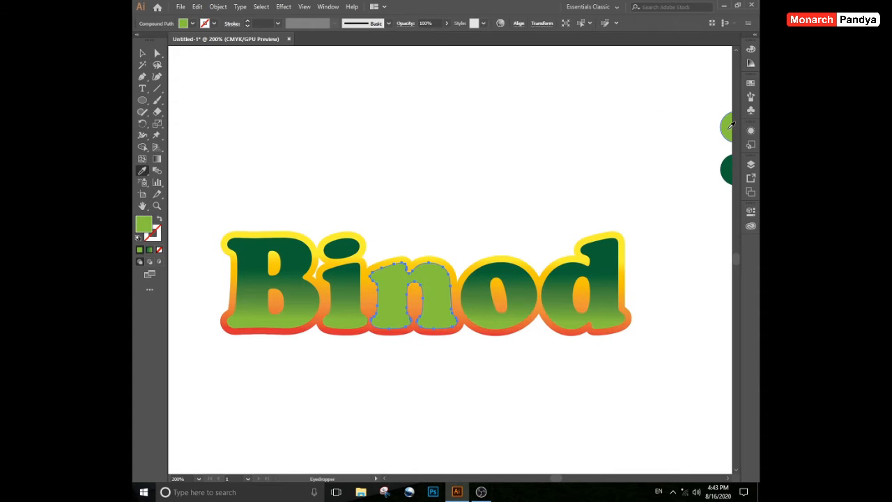
Select all the Binod letters without the outline and fill them with the dark green sampled from the lower circle.
{"action": "key", "text": "v"}
{"action": "left_click", "coordinate": [530, 238]}
{"action": "left_click_drag", "start_coordinate": [530, 240], "coordinate": [301, 299]}
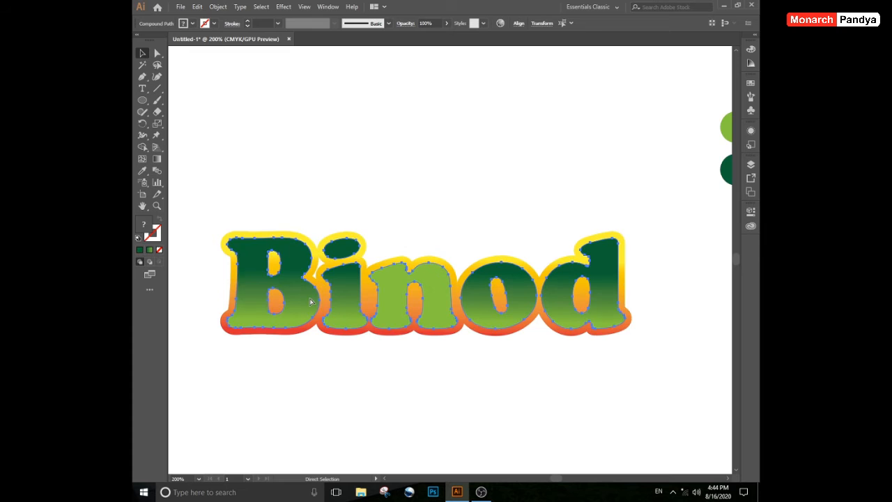
{"action": "left_click_drag", "start_coordinate": [652, 181], "coordinate": [616, 177]}
{"action": "key", "text": "i"}
{"action": "left_click", "coordinate": [697, 165]}
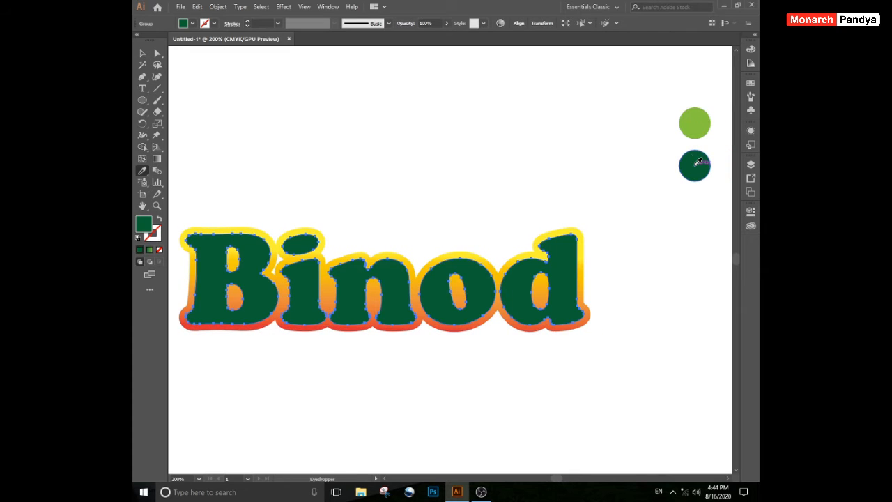
Try several green swatches as the fill of the selected letters, and settle on black.
{"action": "left_click", "coordinate": [192, 23]}
{"action": "left_click", "coordinate": [167, 76]}
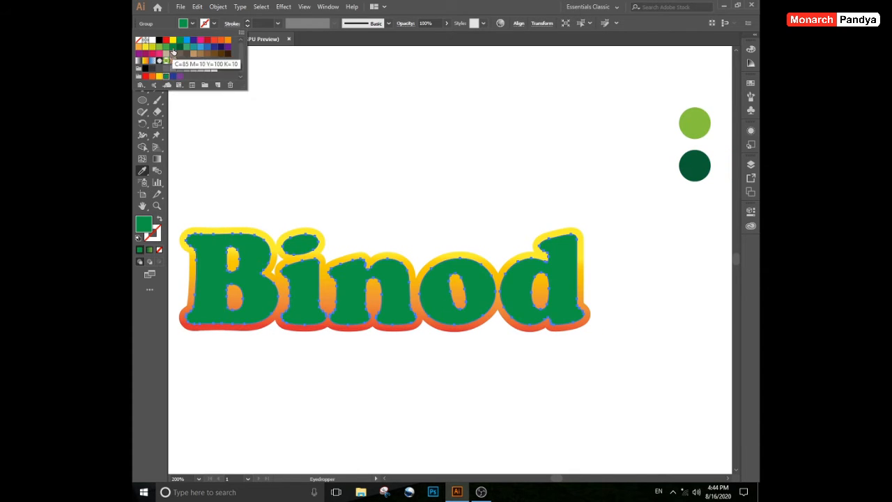
{"action": "left_click", "coordinate": [173, 48]}
{"action": "left_click", "coordinate": [168, 49]}
{"action": "left_click", "coordinate": [180, 46]}
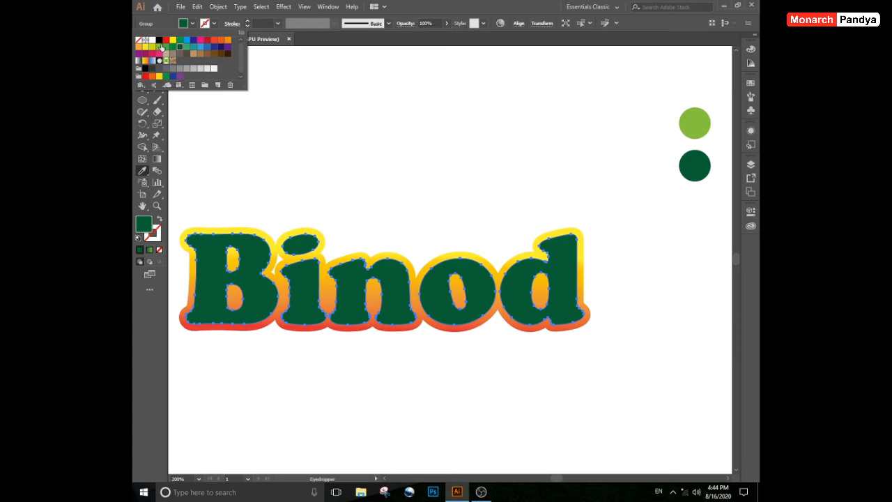
{"action": "left_click", "coordinate": [159, 40]}
{"action": "left_click", "coordinate": [318, 162]}
{"action": "left_click", "coordinate": [142, 54]}
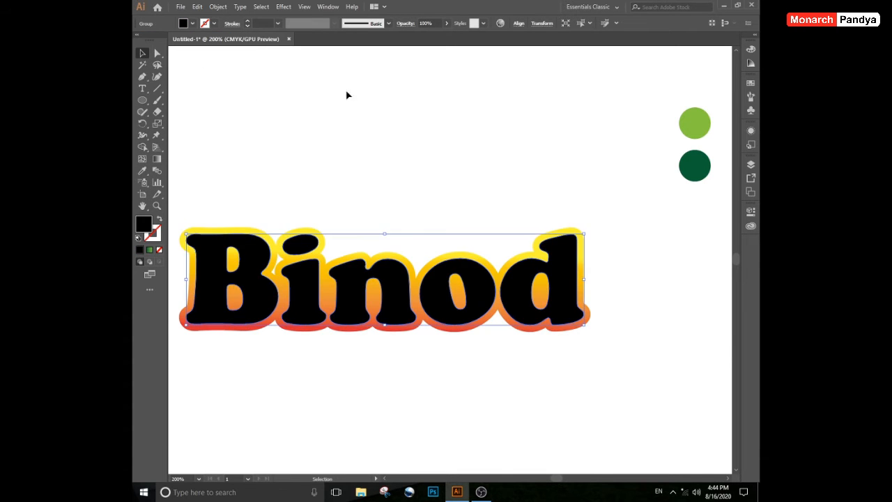
Duplicate the black lettering below the original and create a -2 mm offset path from the copy.
{"action": "left_click", "coordinate": [388, 159]}
{"action": "left_click_drag", "start_coordinate": [399, 278], "coordinate": [453, 306]}
{"action": "left_click", "coordinate": [218, 6]}
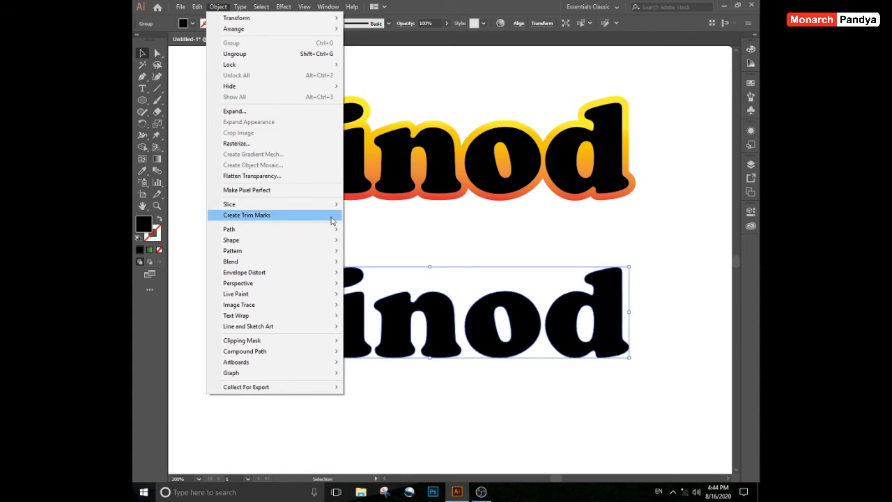
{"action": "mouse_move", "coordinate": [328, 228]}
{"action": "left_click", "coordinate": [413, 266]}
{"action": "left_click", "coordinate": [595, 198]}
{"action": "left_click", "coordinate": [641, 144]}
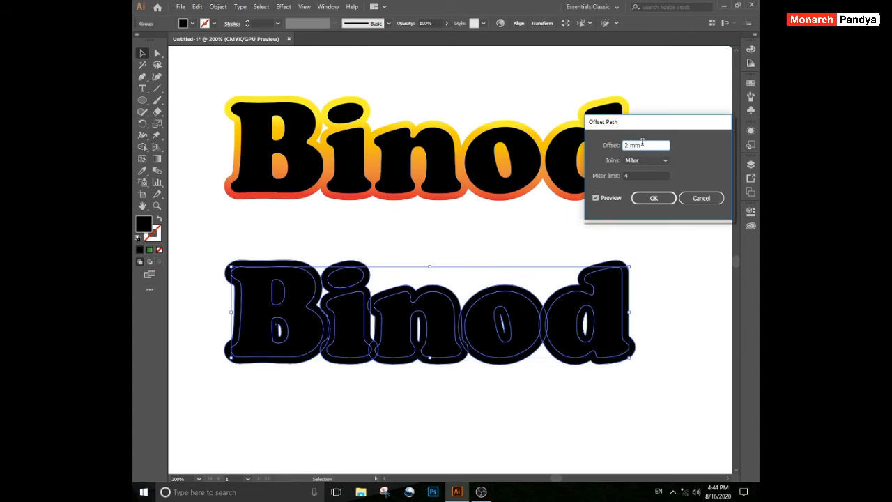
{"action": "type", "text": "-2"}
{"action": "key", "text": "Tab"}
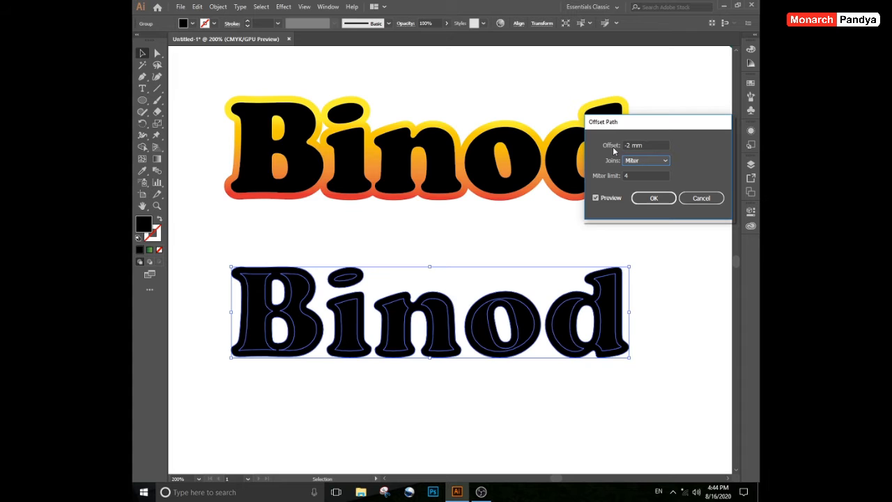
{"action": "key", "text": "Return"}
Move the thinner offset letters straight down until they clear the full-width copy.
{"action": "key", "text": "shift+Down"}
{"action": "key", "text": "shift+Down"}
{"action": "key", "text": "shift+Down"}
{"action": "key", "text": "shift+Down"}
{"action": "key", "text": "shift+Down"}
{"action": "key", "text": "shift+Down"}
{"action": "key", "text": "shift+Down"}
{"action": "key", "text": "shift+Down"}
{"action": "key", "text": "shift+Down"}
{"action": "key", "text": "shift+Down"}
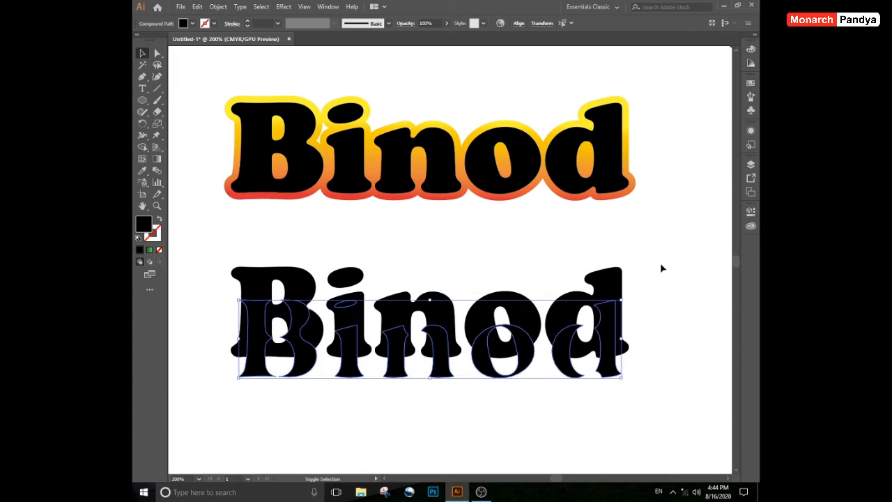
{"action": "left_click_drag", "start_coordinate": [654, 246], "coordinate": [268, 362]}
{"action": "key", "text": "Delete"}
{"action": "key", "text": "ctrl+z"}
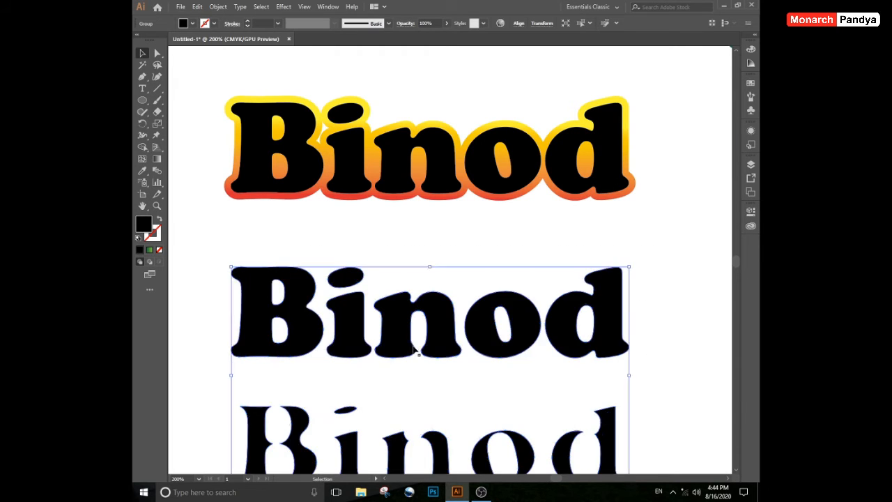
Delete the full-width copy of the lettering, keeping the thinner offset letters below it.
{"action": "left_click_drag", "start_coordinate": [414, 380], "coordinate": [408, 349]}
{"action": "left_click", "coordinate": [403, 342]}
{"action": "left_click", "coordinate": [607, 272]}
{"action": "key", "text": "Delete"}
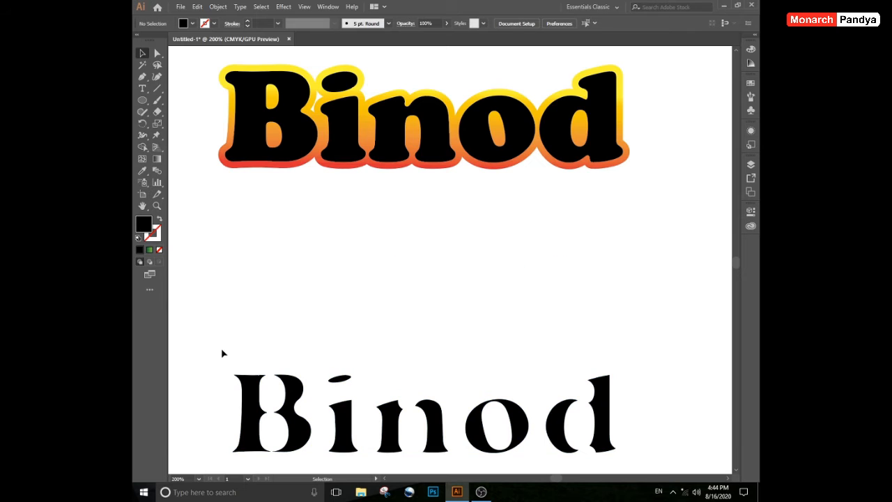
Move the thinner offset letters straight up and centre them inside the original black letters.
{"action": "left_click", "coordinate": [604, 446]}
{"action": "left_click_drag", "start_coordinate": [604, 445], "coordinate": [605, 433]}
{"action": "key", "text": "shift+Up"}
{"action": "key", "text": "shift+Up"}
{"action": "key", "text": "shift+Up"}
{"action": "key", "text": "shift+Up"}
{"action": "key", "text": "shift+Up"}
{"action": "key", "text": "shift+Up"}
{"action": "key", "text": "shift+Up"}
{"action": "key", "text": "shift+Up"}
{"action": "key", "text": "shift+Up"}
{"action": "key", "text": "shift+Up"}
{"action": "key", "text": "shift+Up"}
{"action": "key", "text": "shift+Up"}
{"action": "key", "text": "shift+Up"}
{"action": "key", "text": "shift+Up"}
{"action": "key", "text": "shift+Up"}
{"action": "key", "text": "shift+Up"}
{"action": "key", "text": "shift+Up"}
{"action": "key", "text": "shift+Up"}
{"action": "key", "text": "shift+Up"}
{"action": "key", "text": "shift+Up"}
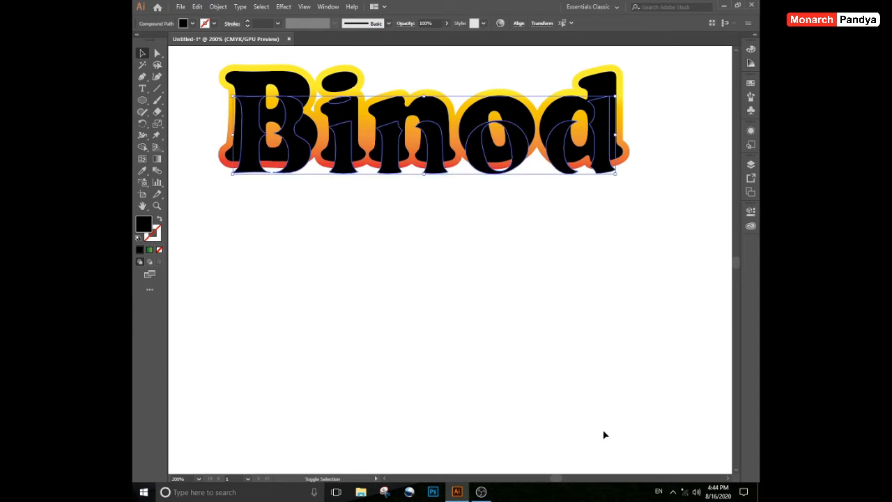
{"action": "key", "text": "ctrl"}
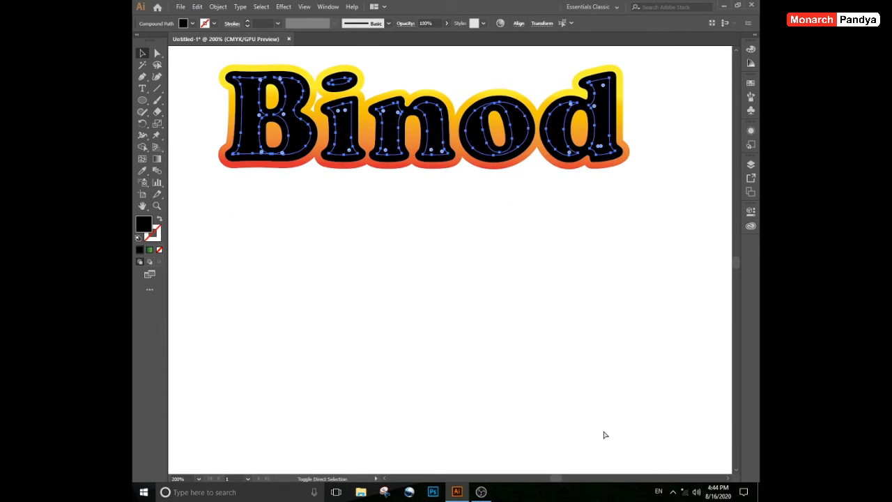
Fill the inner offset letters with white and set their opacity to 10%.
{"action": "left_click_drag", "start_coordinate": [432, 298], "coordinate": [411, 403]}
{"action": "left_click", "coordinate": [193, 25]}
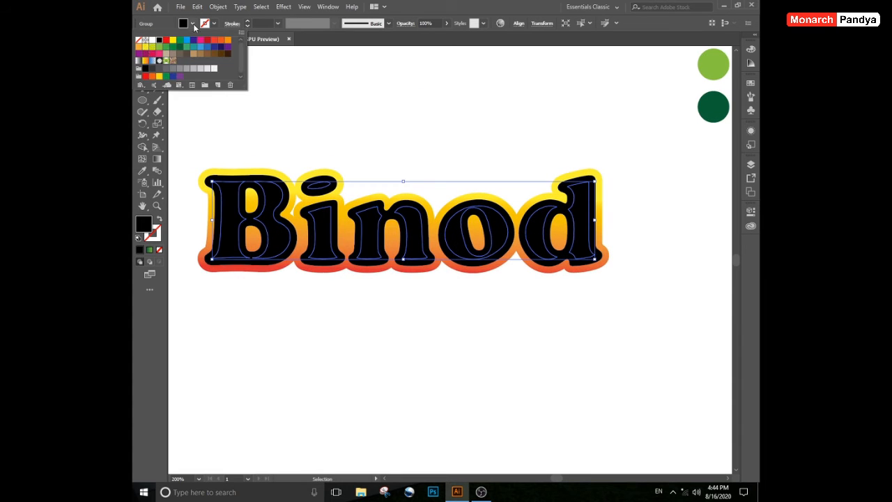
{"action": "left_click", "coordinate": [152, 41]}
{"action": "left_click", "coordinate": [318, 67]}
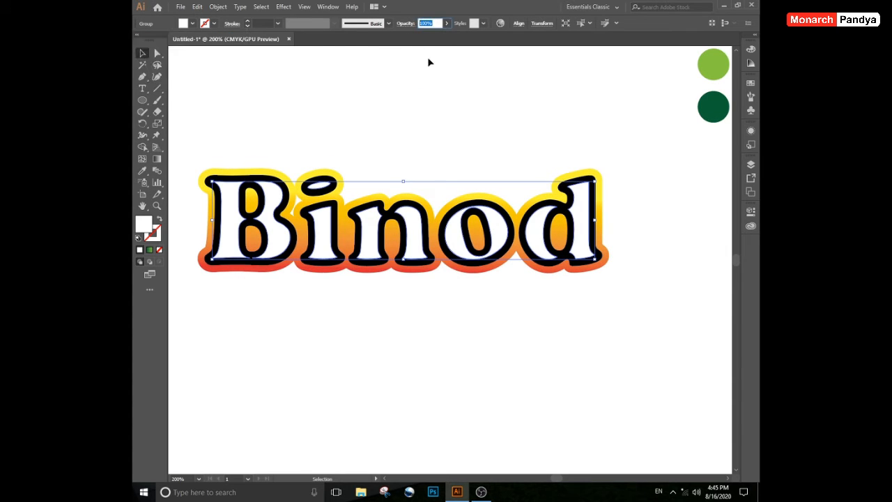
{"action": "type", "text": "10"}
{"action": "key", "text": "Return"}
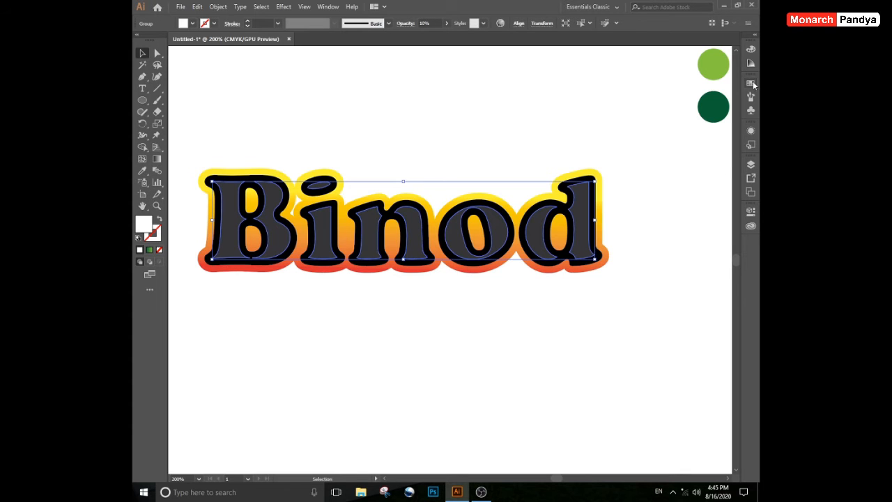
Dock the Gradient panel, apply its linear gradient to the inner letters and change the end colour stop to white.
{"action": "left_click", "coordinate": [328, 7]}
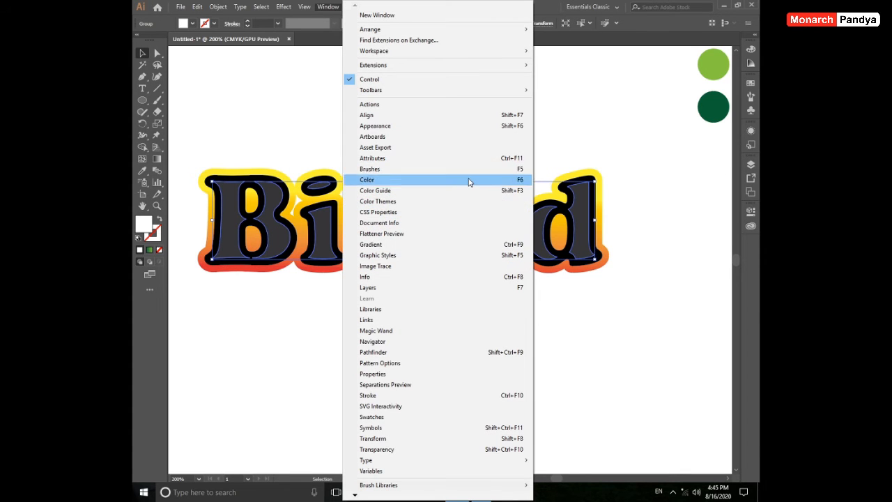
{"action": "left_click", "coordinate": [387, 244]}
{"action": "left_click_drag", "start_coordinate": [533, 82], "coordinate": [752, 258]}
{"action": "left_click", "coordinate": [752, 258]}
{"action": "left_click", "coordinate": [690, 320]}
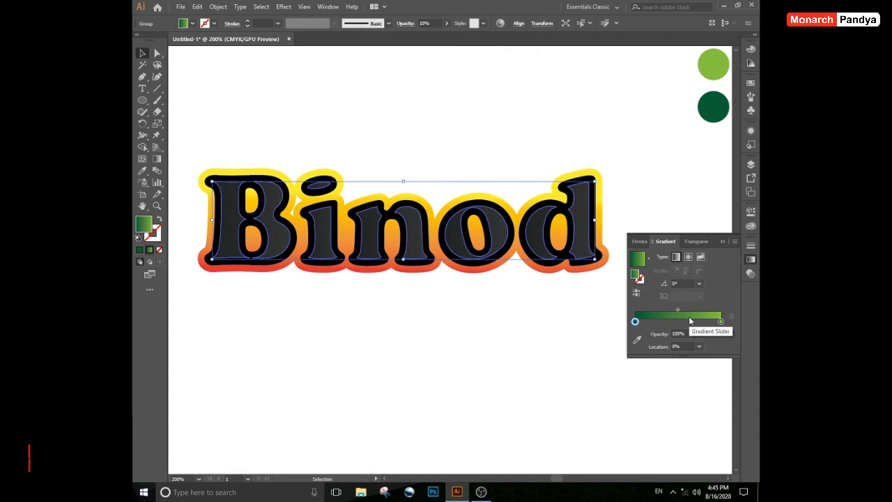
{"action": "double_click", "coordinate": [721, 322]}
{"action": "left_click", "coordinate": [639, 360]}
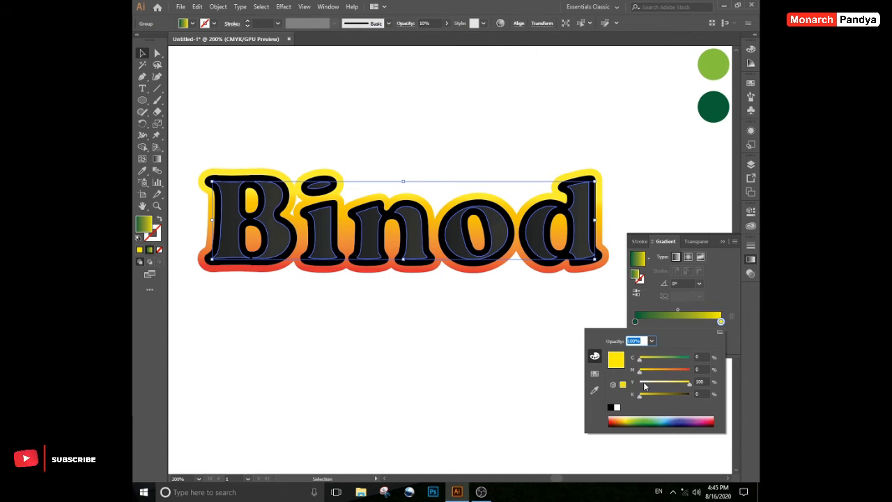
{"action": "left_click", "coordinate": [639, 384]}
Change the gradient's start colour stop to white and lower that stop's opacity to make it transparent.
{"action": "double_click", "coordinate": [636, 322]}
{"action": "left_click_drag", "start_coordinate": [686, 359], "coordinate": [628, 373]}
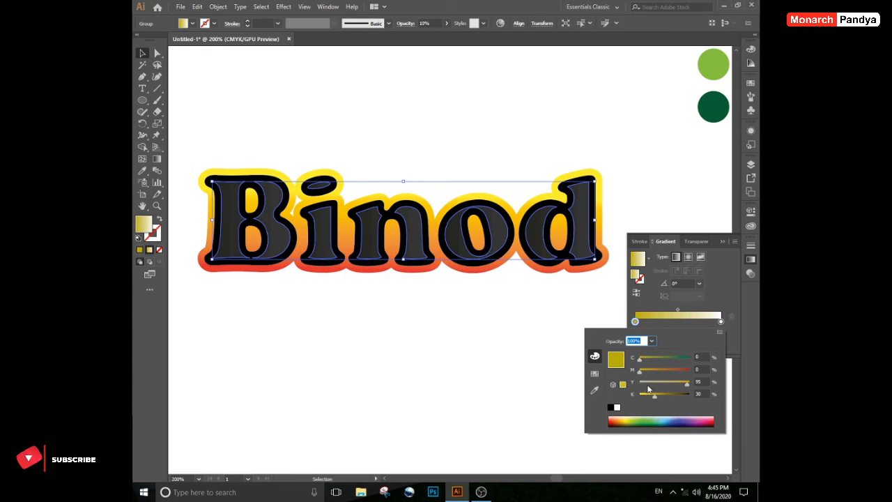
{"action": "left_click_drag", "start_coordinate": [686, 384], "coordinate": [628, 386]}
{"action": "left_click_drag", "start_coordinate": [653, 397], "coordinate": [623, 397]}
{"action": "left_click", "coordinate": [653, 341]}
{"action": "left_click", "coordinate": [662, 351]}
{"action": "left_click", "coordinate": [723, 242]}
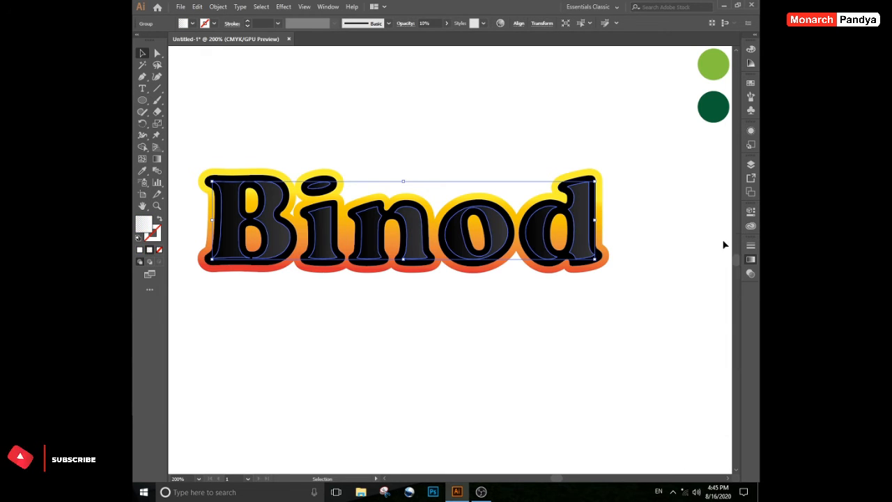
Redirect the inner letters' gradient downwards so it fades from transparent at the top to white at the bottom.
{"action": "key", "text": "g"}
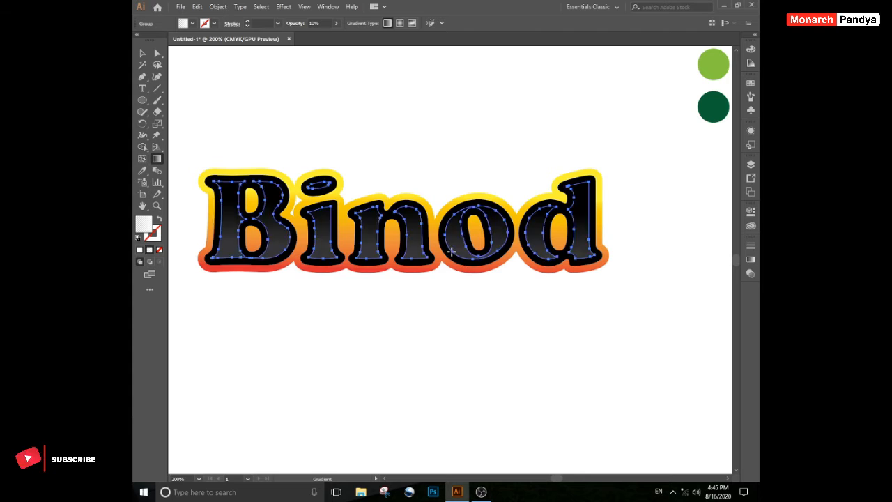
{"action": "left_click_drag", "start_coordinate": [458, 211], "coordinate": [471, 254]}
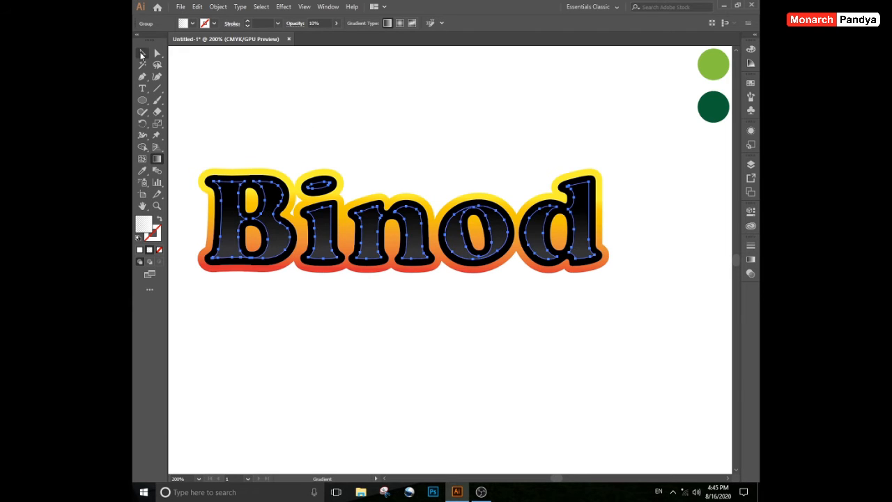
{"action": "left_click", "coordinate": [142, 55]}
{"action": "left_click", "coordinate": [422, 148]}
{"action": "scroll", "coordinate": [424, 146], "scroll_direction": "down", "scroll_amount": 1}
{"action": "left_click_drag", "start_coordinate": [454, 133], "coordinate": [450, 171]}
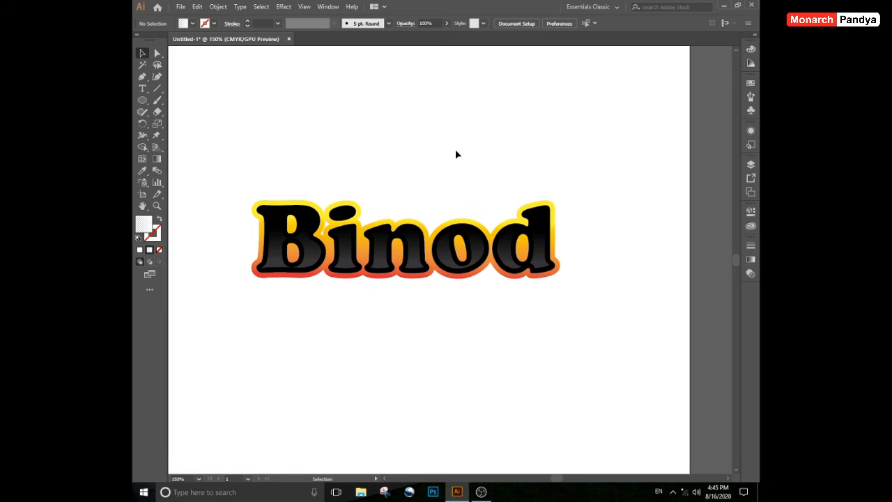
Add the text "Kaun Hai", scale it to about 34 pt and place it above Binod between the i and the d.
{"action": "key", "text": "t"}
{"action": "left_click", "coordinate": [323, 143]}
{"action": "type", "text": "Kaun"}
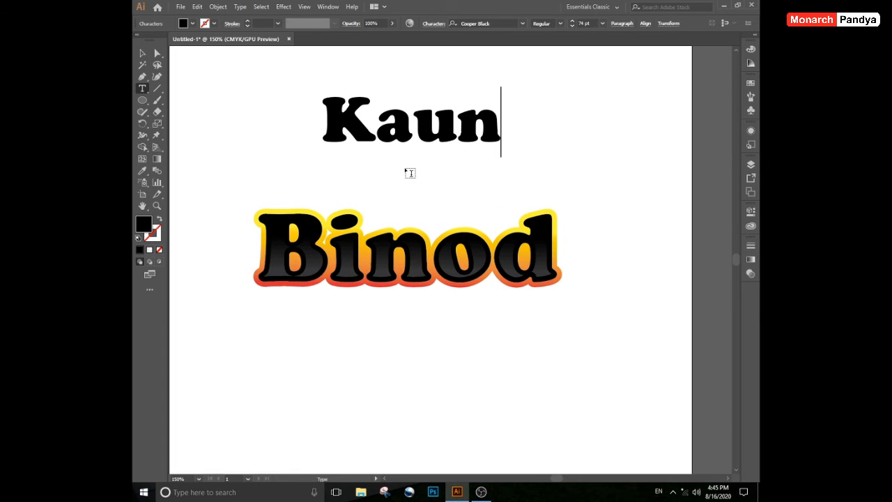
{"action": "type", "text": " Hai"}
{"action": "key", "text": "Escape"}
{"action": "left_click_drag", "start_coordinate": [629, 131], "coordinate": [420, 124]}
{"action": "left_click_drag", "start_coordinate": [417, 129], "coordinate": [513, 212]}
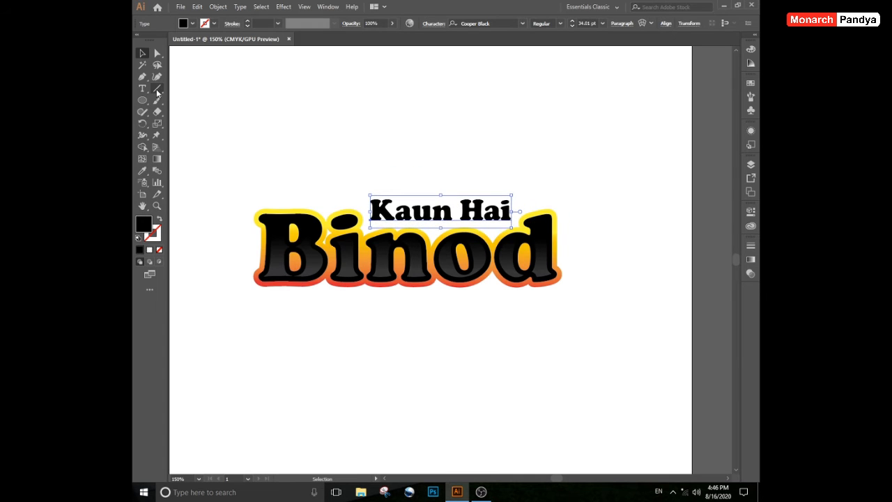
Try sampling the outline's gradient onto the Kaun Hai text, and convert the text to outlines.
{"action": "left_click", "coordinate": [143, 170]}
{"action": "left_click", "coordinate": [311, 209]}
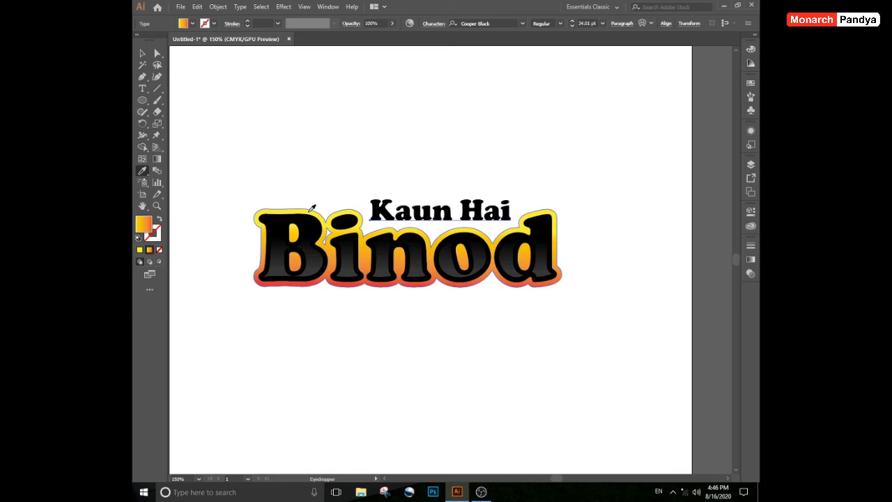
{"action": "key", "text": "v"}
{"action": "right_click", "coordinate": [431, 213]}
{"action": "left_click", "coordinate": [481, 282]}
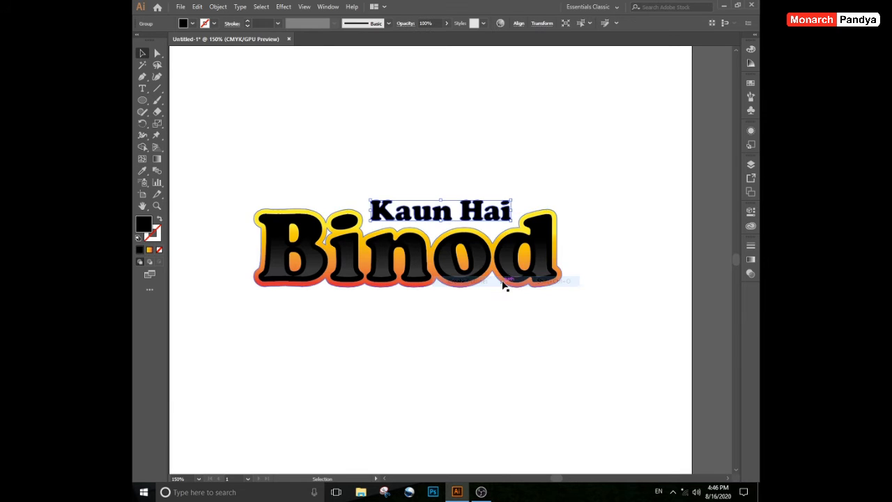
Apply the outline's sampled gradient to Kaun Hai and run it vertically, with red at the top and yellow at the bottom.
{"action": "left_click", "coordinate": [142, 171]}
{"action": "left_click", "coordinate": [295, 212]}
{"action": "key", "text": "v"}
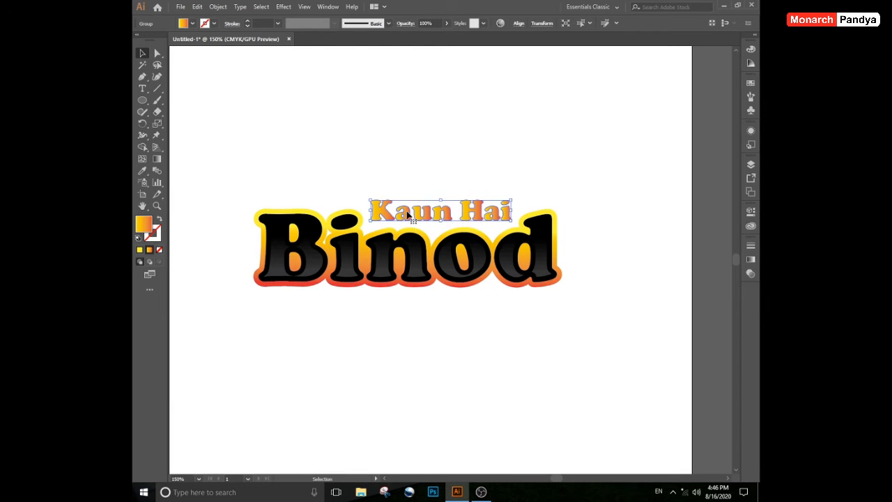
{"action": "key", "text": "g"}
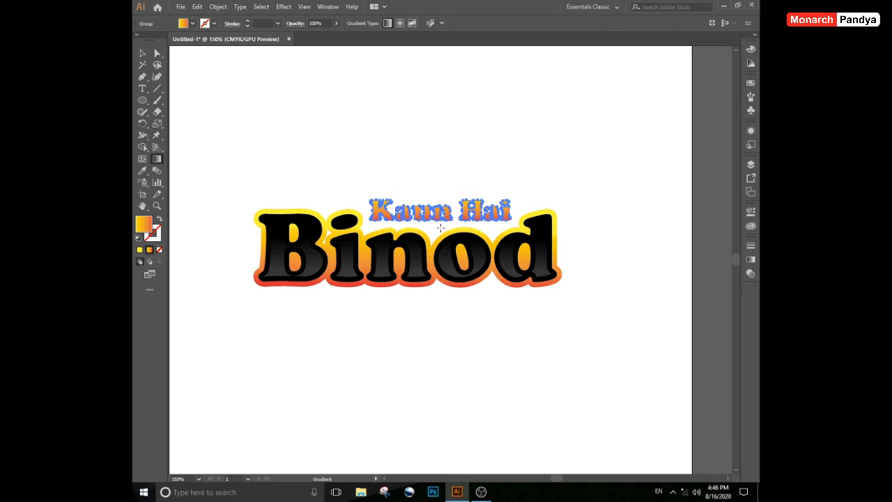
{"action": "left_click_drag", "start_coordinate": [441, 228], "coordinate": [440, 206]}
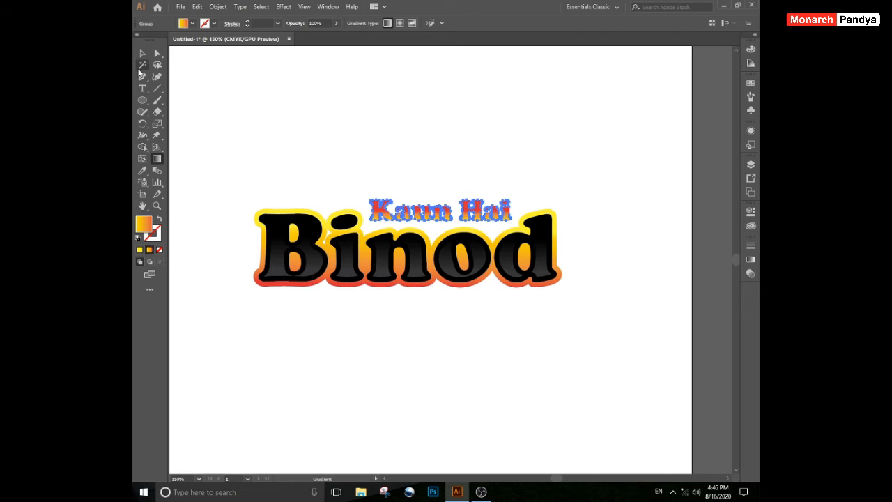
Try a 1 pt black stroke on the Kaun Hai lettering.
{"action": "key", "text": "v"}
{"action": "left_click", "coordinate": [213, 24]}
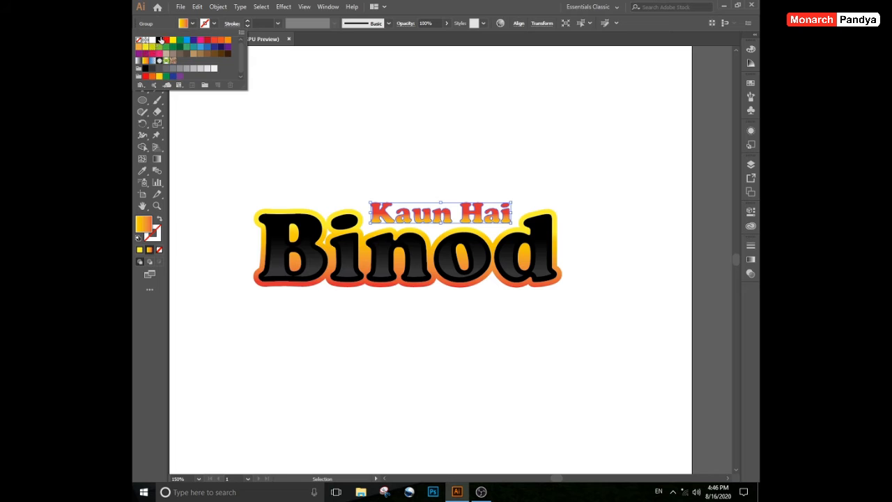
{"action": "left_click", "coordinate": [154, 38]}
{"action": "left_click", "coordinate": [214, 25]}
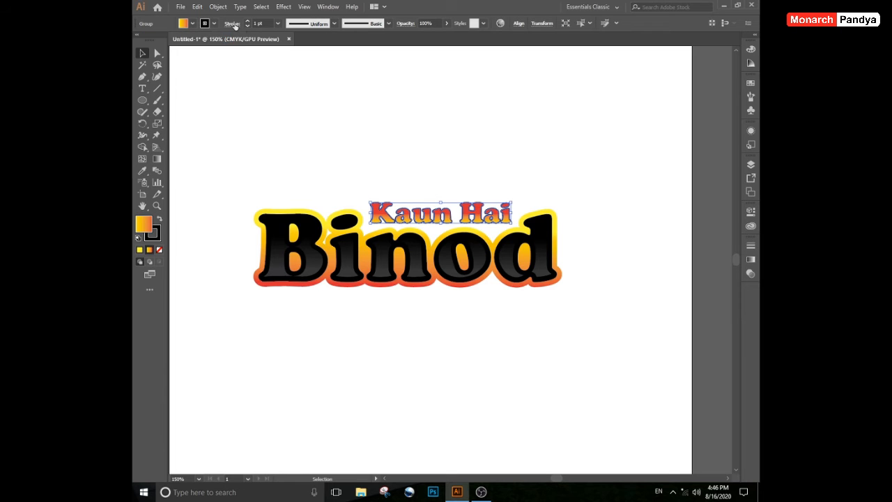
{"action": "left_click", "coordinate": [232, 24]}
{"action": "left_click", "coordinate": [196, 75]}
{"action": "left_click", "coordinate": [490, 168]}
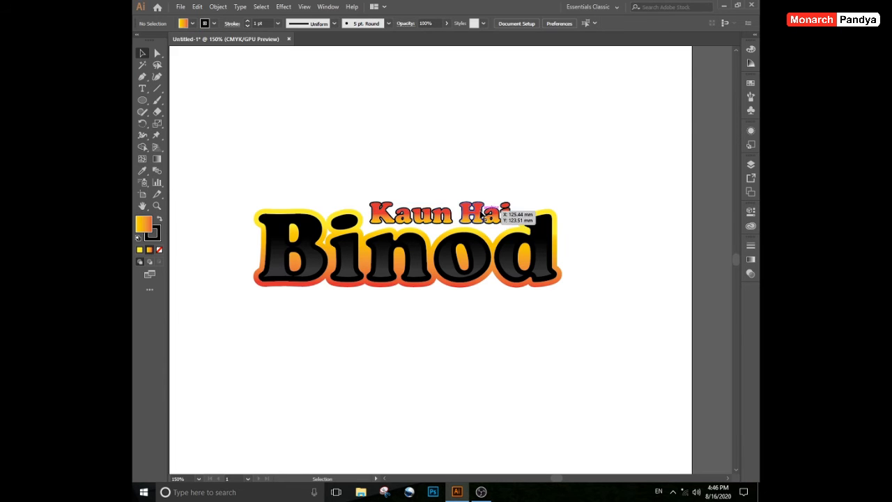
Remove the stroke from the Kaun Hai lettering, keeping only its gradient fill.
{"action": "left_click", "coordinate": [503, 219]}
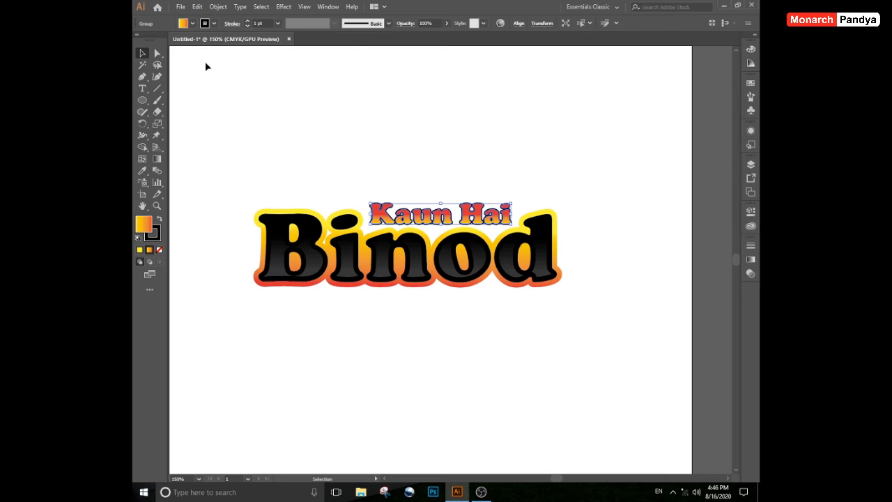
{"action": "left_click", "coordinate": [213, 23]}
{"action": "left_click", "coordinate": [140, 40]}
{"action": "left_click", "coordinate": [418, 167]}
Add the three-line note "Now we will se hot put this logo in mpckup" below the logo.
{"action": "scroll", "coordinate": [374, 274], "scroll_direction": "down", "scroll_amount": 3}
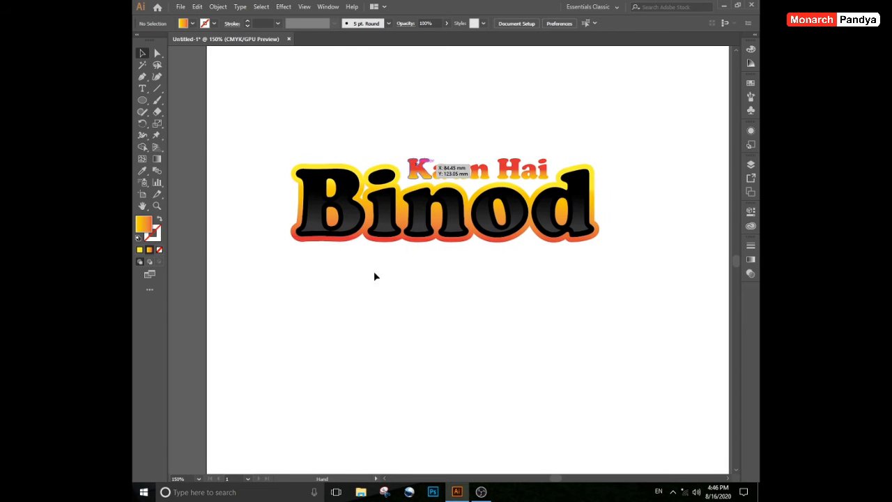
{"action": "key", "text": "t"}
{"action": "left_click", "coordinate": [297, 305]}
{"action": "type", "text": "Now"}
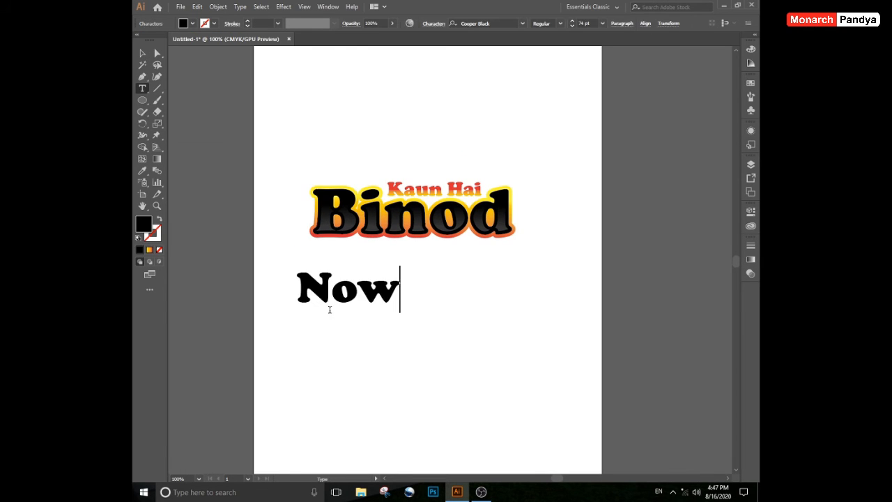
{"action": "type", "text": " we will"}
{"action": "key", "text": "Return"}
{"action": "type", "text": "se h"}
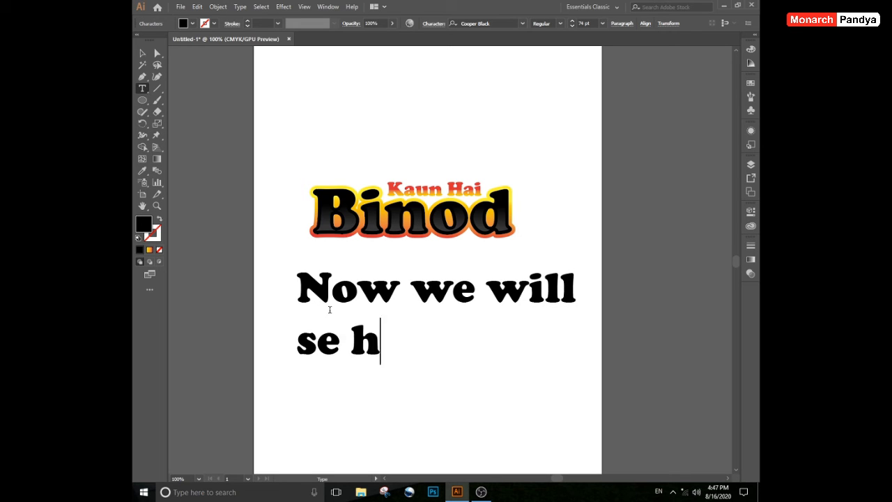
{"action": "type", "text": "ot put this"}
{"action": "key", "text": "Return"}
{"action": "type", "text": "logo in mpckup"}
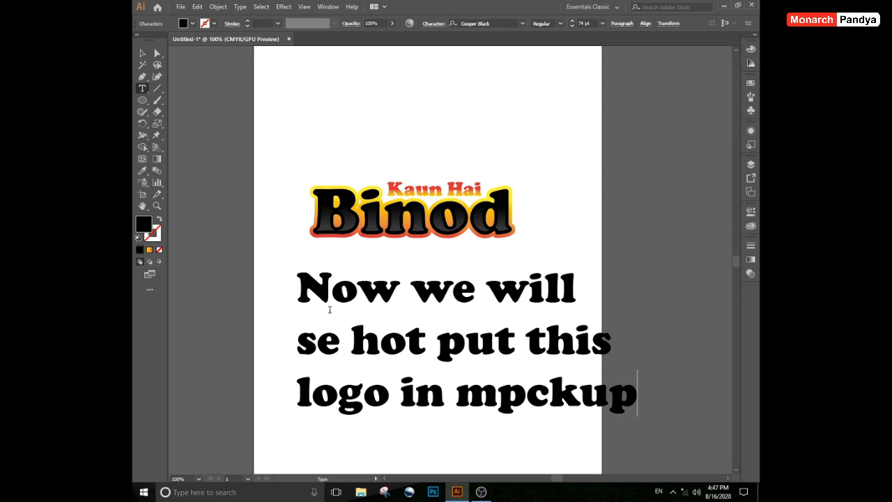
{"action": "key", "text": "Escape"}
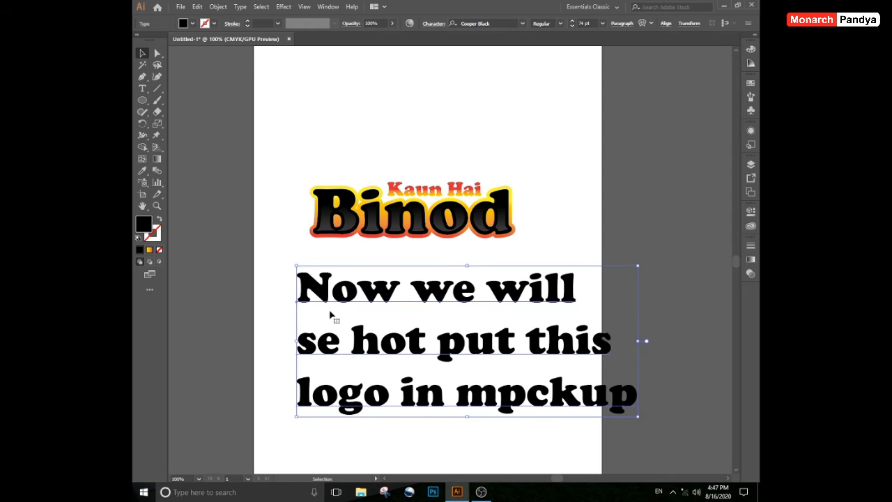
Correct the misspelled last word of the note to "mockup".
{"action": "key", "text": "v"}
{"action": "left_click", "coordinate": [287, 417]}
{"action": "double_click", "coordinate": [509, 394]}
{"action": "left_click_drag", "start_coordinate": [497, 395], "coordinate": [520, 394]}
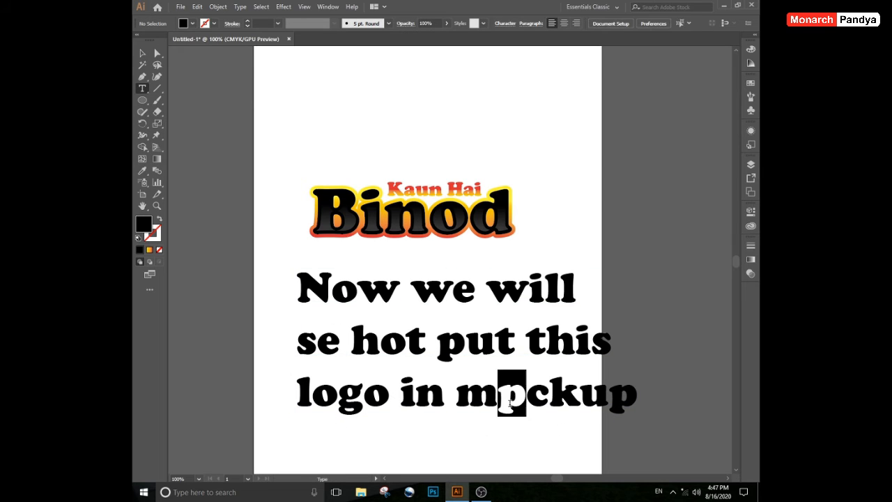
{"action": "type", "text": "o"}
{"action": "key", "text": "Escape"}
{"action": "left_click", "coordinate": [526, 426]}
Delete the three-line mockup note below the logo.
{"action": "left_click", "coordinate": [514, 359]}
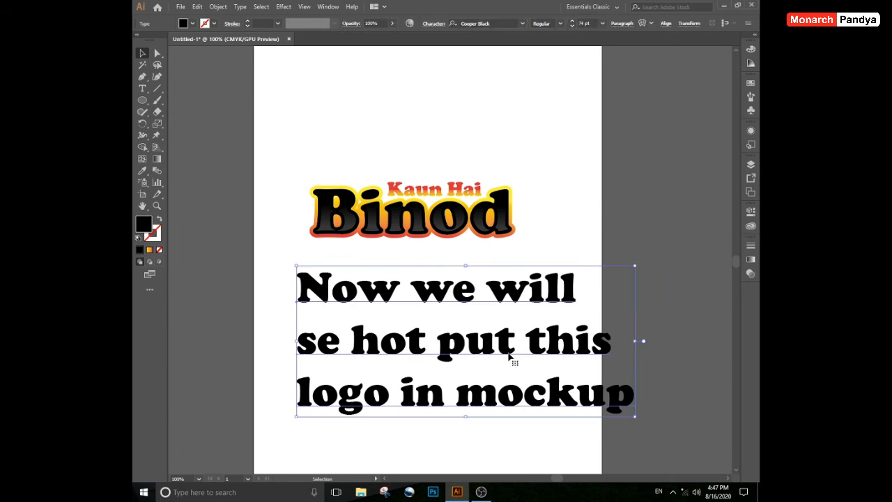
{"action": "key", "text": "Delete"}
{"action": "key", "text": "ctrl+plus"}
In File Explorer, open the "3d glass window logo mockup" PSD from Graphic Materials > Mockups on Local Disk (E:).
{"action": "left_click", "coordinate": [361, 492]}
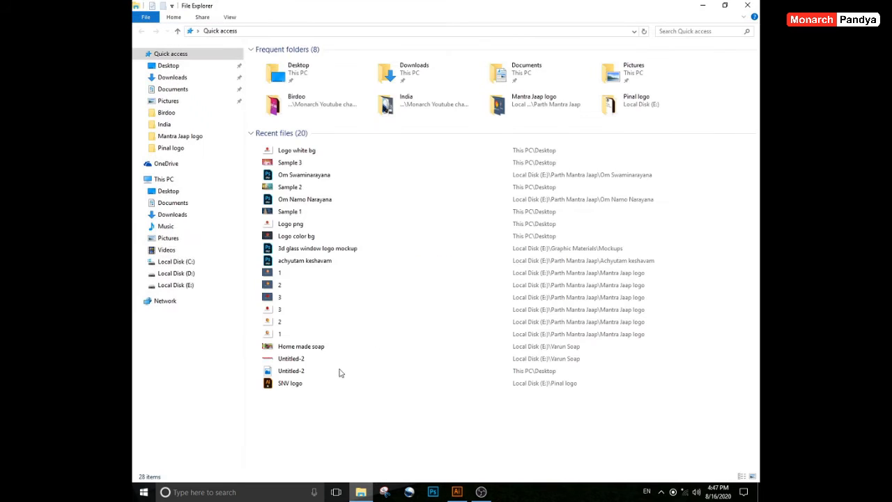
{"action": "left_click", "coordinate": [176, 285]}
{"action": "left_click", "coordinate": [312, 94]}
{"action": "double_click", "coordinate": [311, 95]}
{"action": "double_click", "coordinate": [335, 83]}
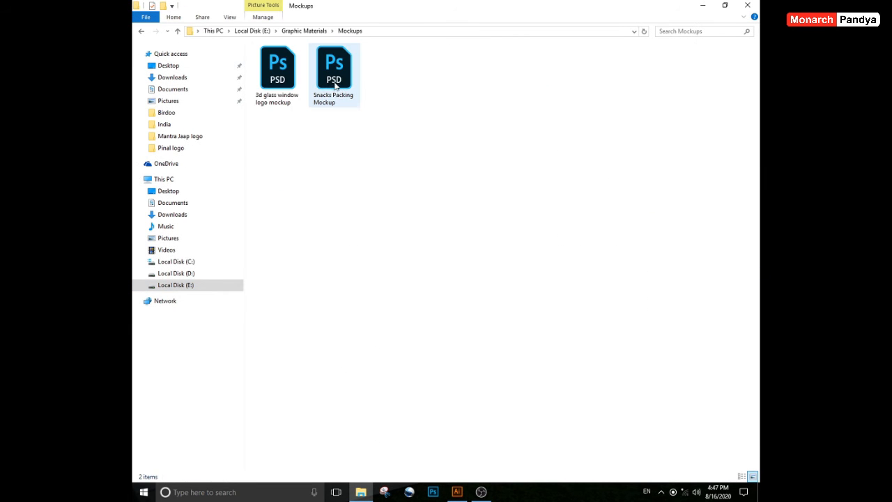
{"action": "double_click", "coordinate": [283, 75]}
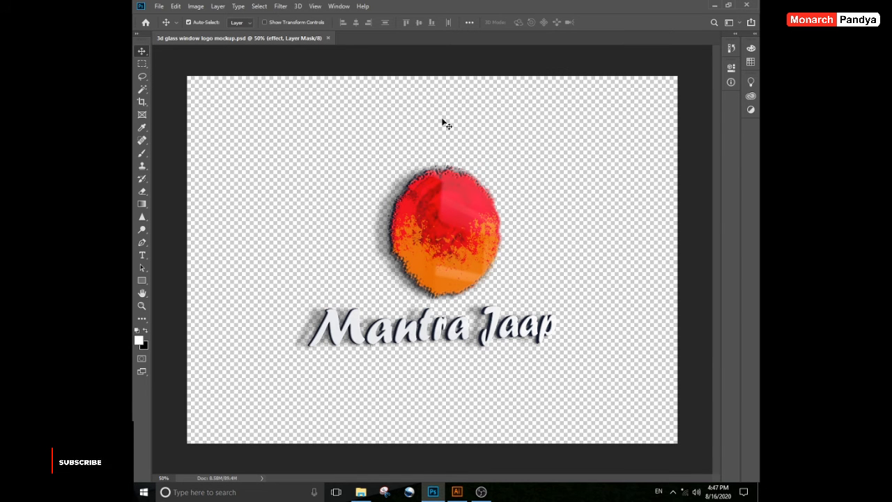
Open the contents of the Your Logo smart object and hide Layer 5, Layer 6 and both visible text layers.
{"action": "key", "text": "F7"}
{"action": "double_click", "coordinate": [627, 189]}
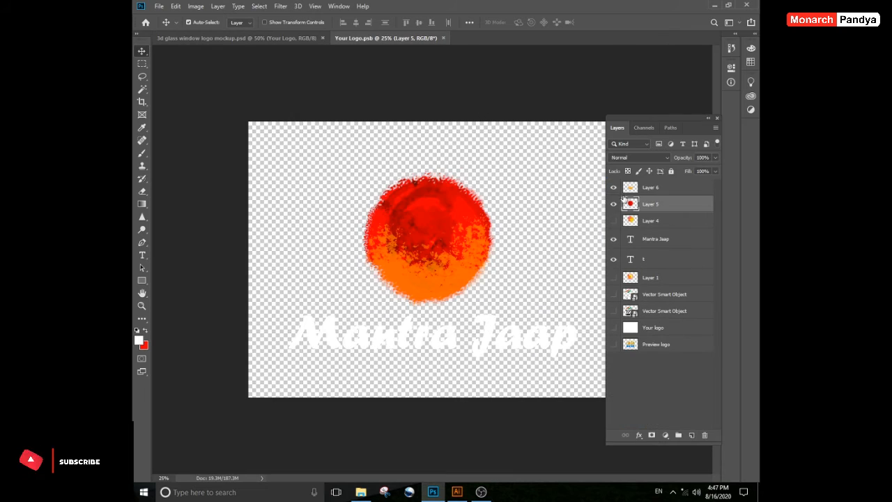
{"action": "left_click", "coordinate": [614, 204]}
{"action": "left_click", "coordinate": [614, 188]}
{"action": "left_click", "coordinate": [614, 239]}
{"action": "left_click", "coordinate": [614, 259]}
{"action": "left_click", "coordinate": [482, 237]}
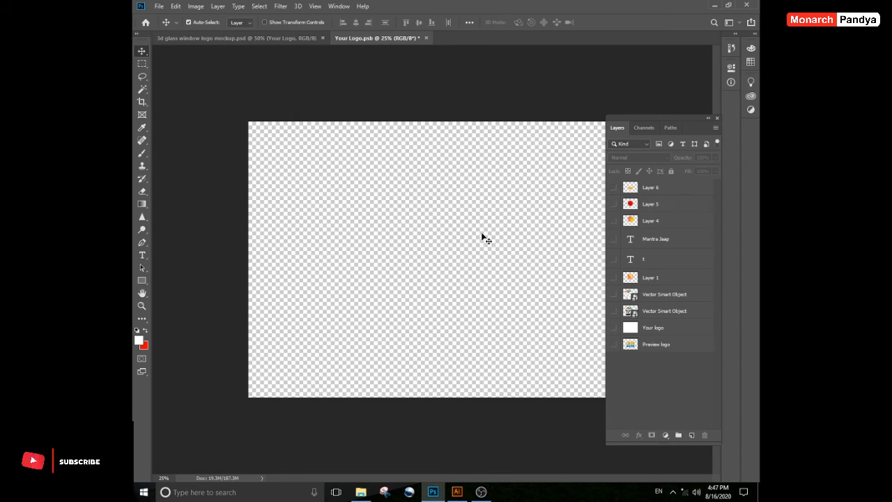
Switch to Illustrator and add the note "copy and paste logo in photoshop file" below the logo.
{"action": "left_click", "coordinate": [458, 492]}
{"action": "left_click_drag", "start_coordinate": [484, 279], "coordinate": [207, 376]}
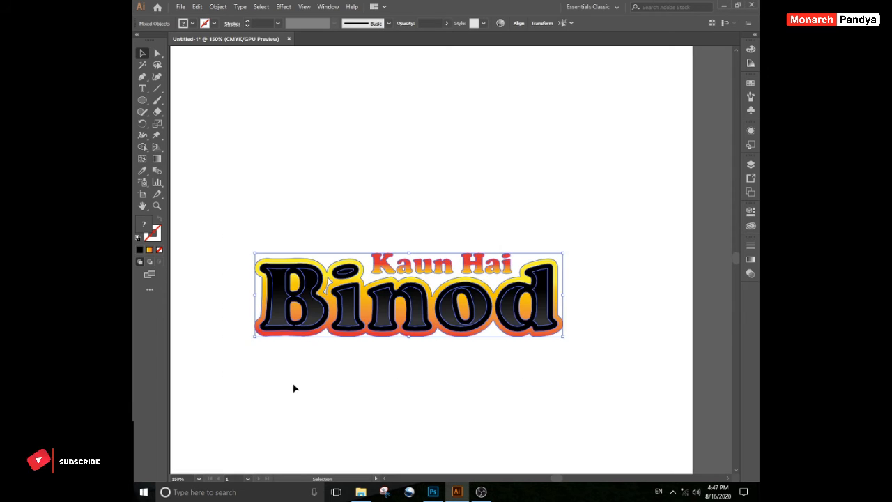
{"action": "left_click", "coordinate": [293, 383]}
{"action": "left_click_drag", "start_coordinate": [210, 420], "coordinate": [239, 352]}
{"action": "key", "text": "t"}
{"action": "left_click", "coordinate": [256, 371]}
{"action": "type", "text": "copy and paste"}
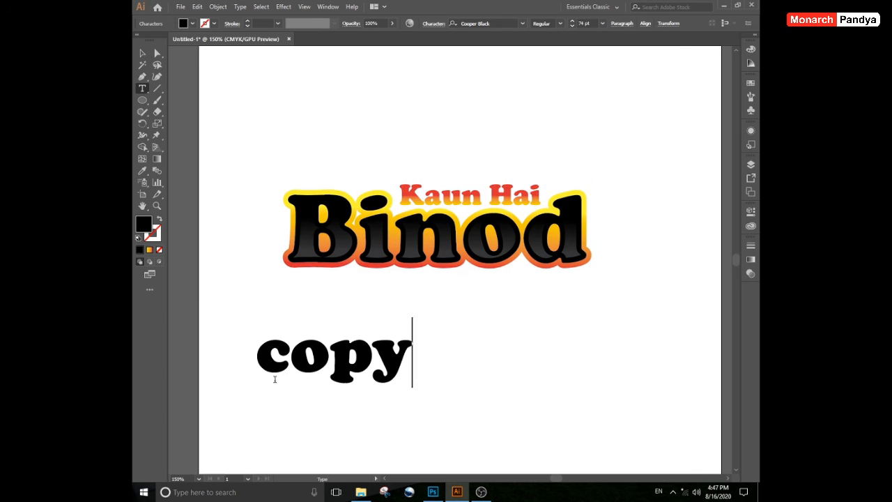
{"action": "type", "text": "logo in photoshop"}
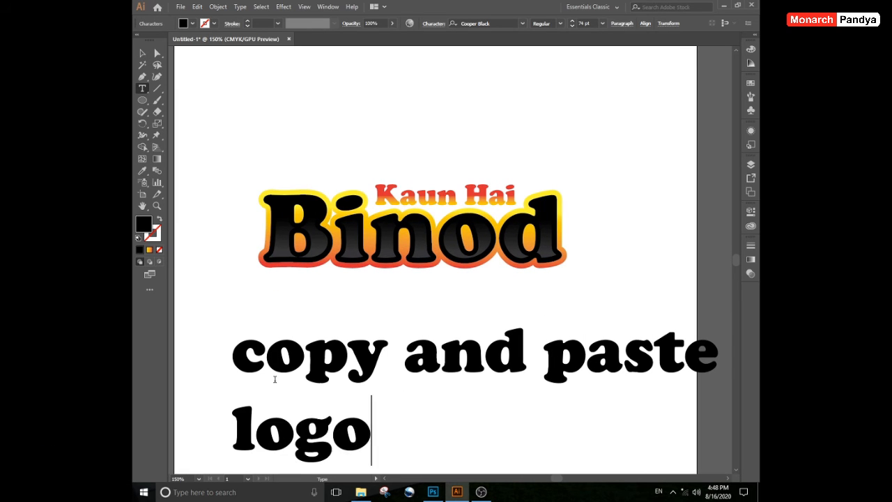
{"action": "key", "text": "Return"}
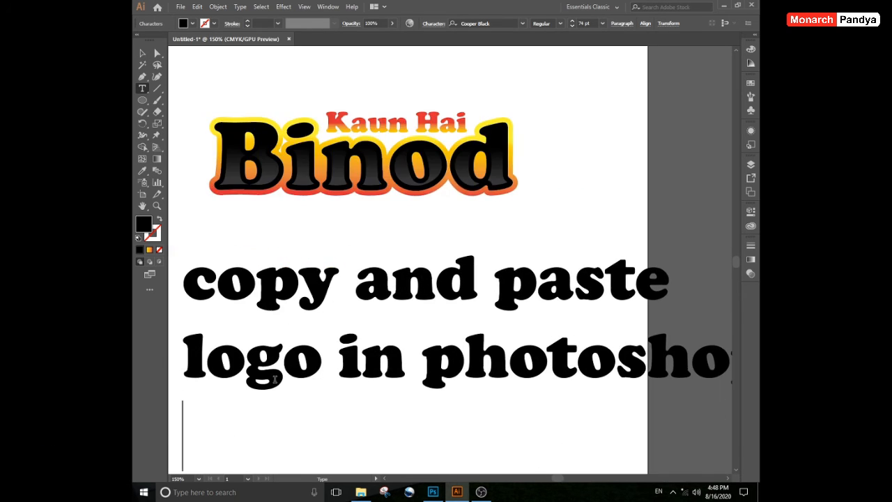
{"action": "type", "text": "file"}
{"action": "key", "text": "Escape"}
Delete the copy-and-paste note below the logo.
{"action": "left_click", "coordinate": [281, 236]}
{"action": "scroll", "coordinate": [312, 271], "scroll_direction": "down", "scroll_amount": 1}
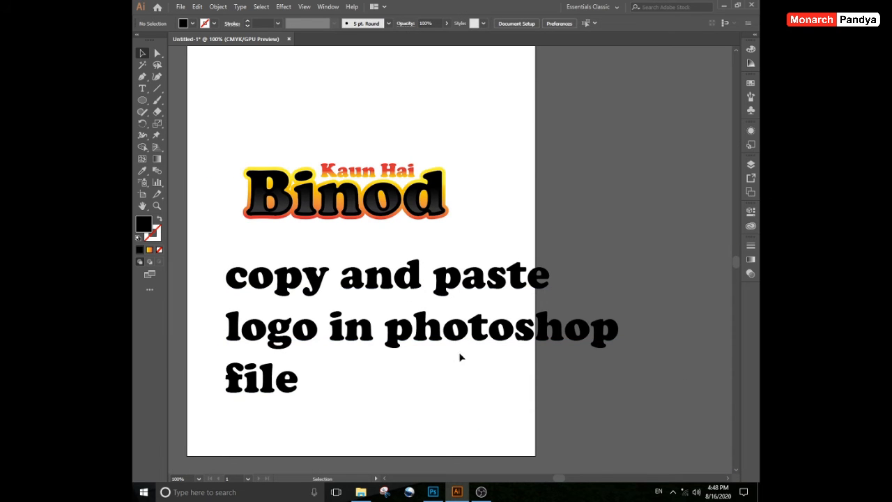
{"action": "left_click_drag", "start_coordinate": [588, 246], "coordinate": [470, 368]}
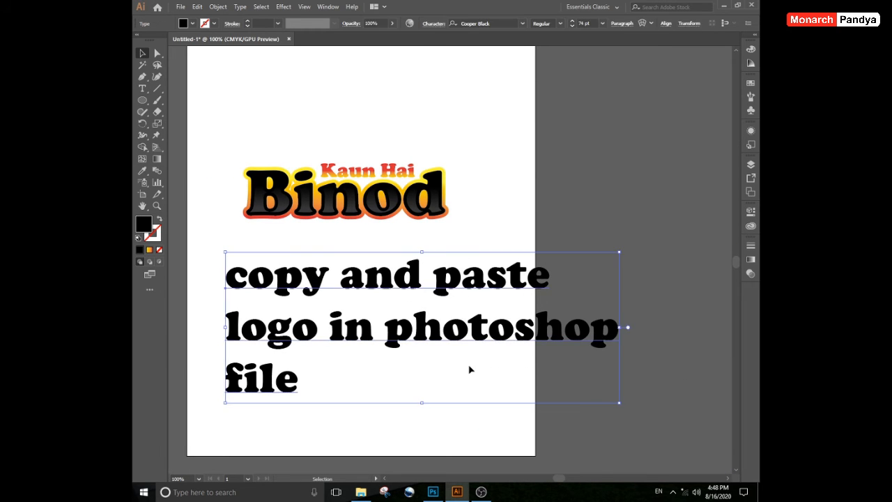
{"action": "key", "text": "Delete"}
Copy the whole Kaun Hai Binod logo and paste it into Your Logo.psb in Photoshop as a smart object.
{"action": "scroll", "coordinate": [388, 231], "scroll_direction": "up", "scroll_amount": 2}
{"action": "left_click_drag", "start_coordinate": [389, 231], "coordinate": [513, 318]}
{"action": "left_click_drag", "start_coordinate": [681, 370], "coordinate": [212, 166]}
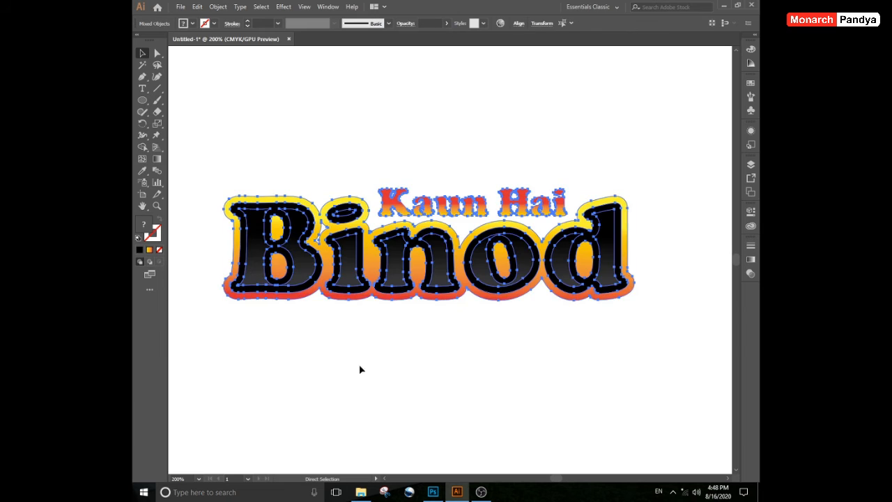
{"action": "left_click", "coordinate": [359, 365]}
{"action": "left_click", "coordinate": [433, 492]}
{"action": "key", "text": "ctrl+v"}
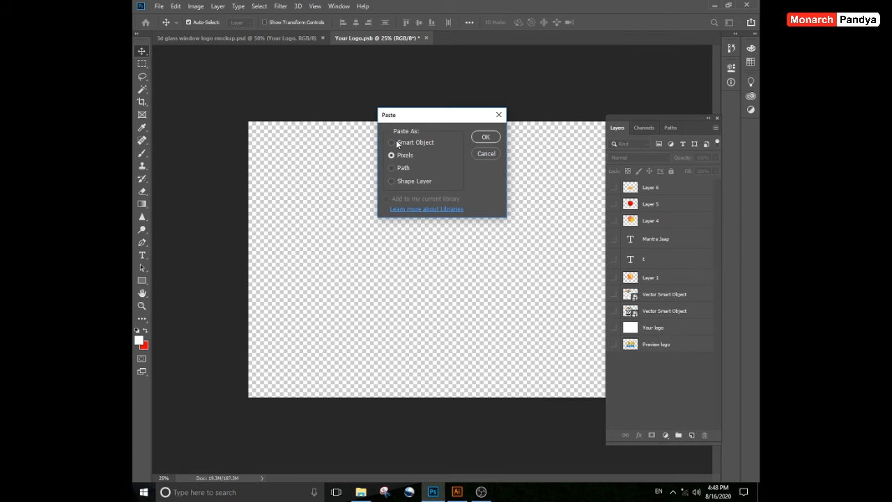
{"action": "left_click", "coordinate": [481, 138]}
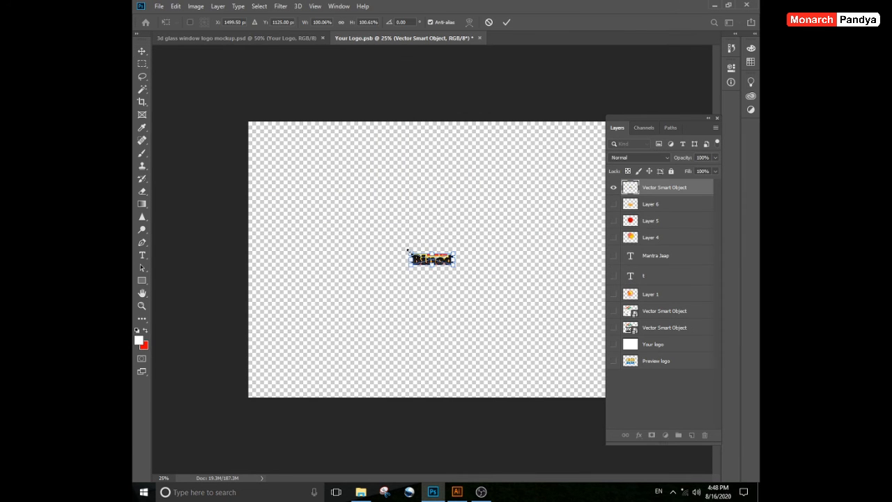
Scale the pasted logo to about 781% so it nearly spans the canvas, and centre it.
{"action": "left_click_drag", "start_coordinate": [410, 252], "coordinate": [258, 144]}
{"action": "left_click_drag", "start_coordinate": [459, 268], "coordinate": [595, 307]}
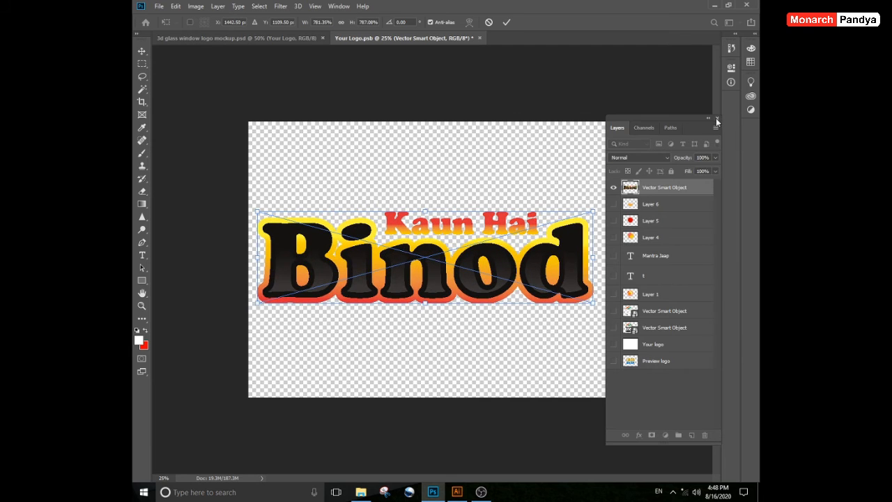
{"action": "left_click_drag", "start_coordinate": [502, 262], "coordinate": [511, 266]}
{"action": "key", "text": "Return"}
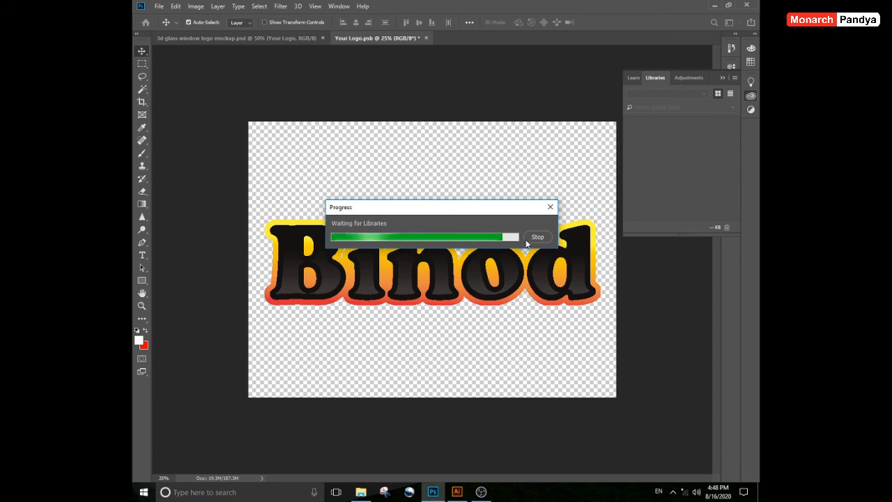
Add the note "Save to check" in black (000000) above the logo, and delete it again.
{"action": "key", "text": "t"}
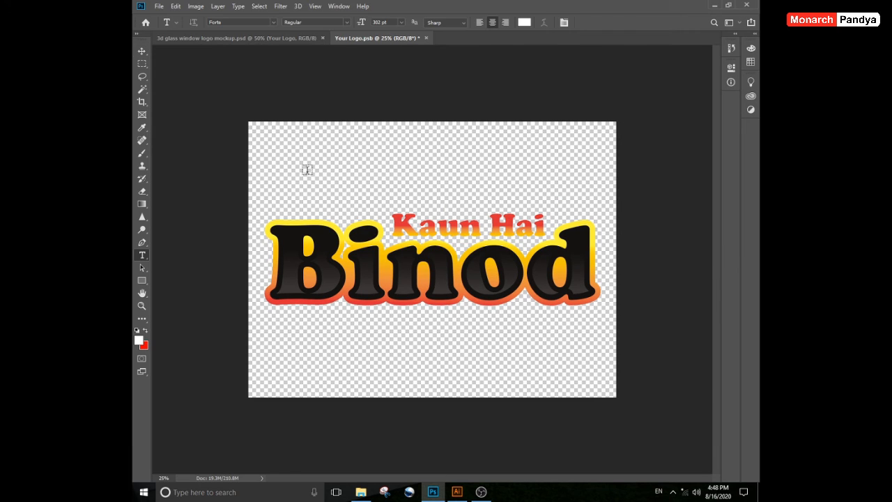
{"action": "left_click", "coordinate": [306, 170]}
{"action": "type", "text": "Save to"}
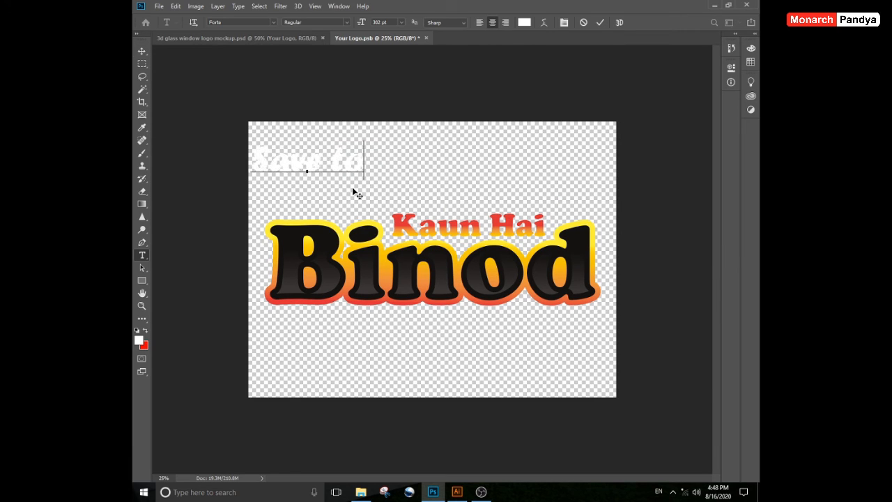
{"action": "type", "text": " check"}
{"action": "key", "text": "ctrl+a"}
{"action": "left_click", "coordinate": [524, 22]}
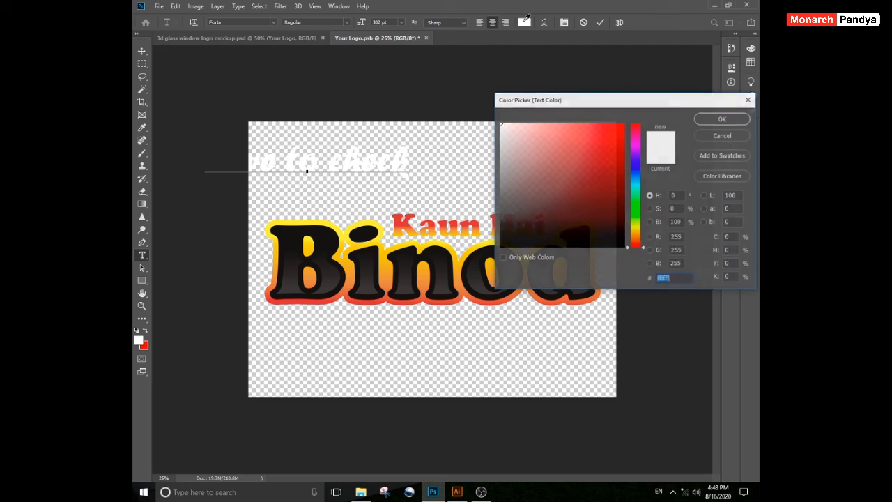
{"action": "type", "text": "000000"}
{"action": "left_click", "coordinate": [739, 119]}
{"action": "left_click", "coordinate": [142, 50]}
{"action": "left_click_drag", "start_coordinate": [371, 170], "coordinate": [491, 169]}
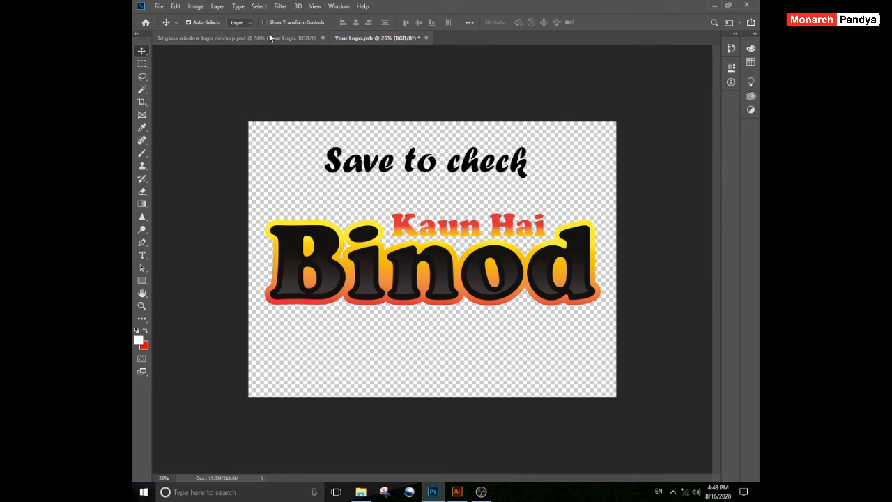
{"action": "key", "text": "Delete"}
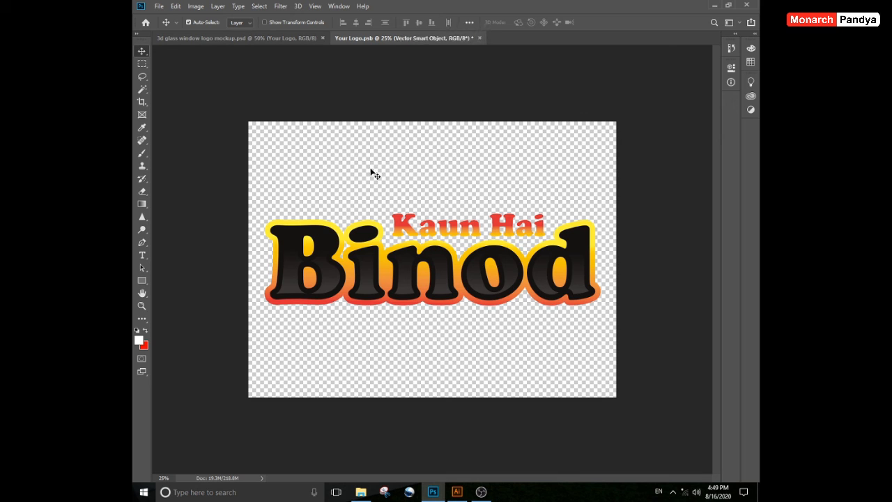
Save the edited Your Logo.psb and return to the 3d glass window mockup with its layers shown.
{"action": "key", "text": "ctrl+s"}
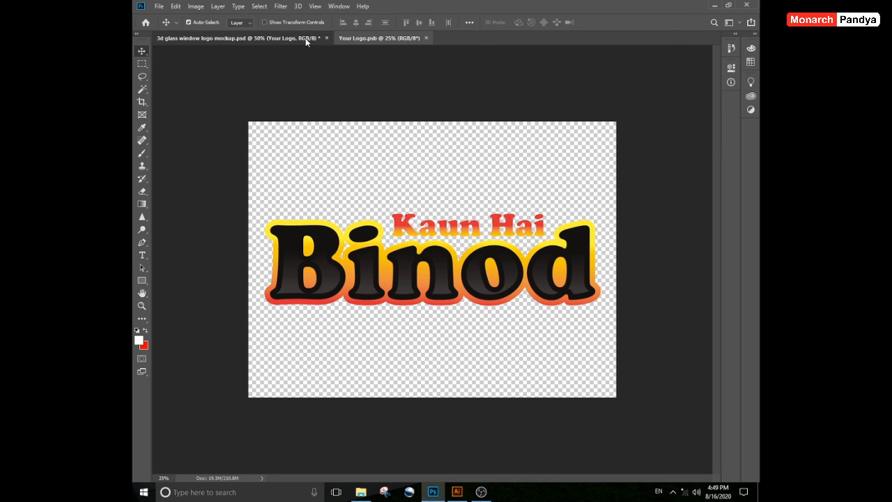
{"action": "left_click", "coordinate": [309, 37]}
{"action": "key", "text": "F7"}
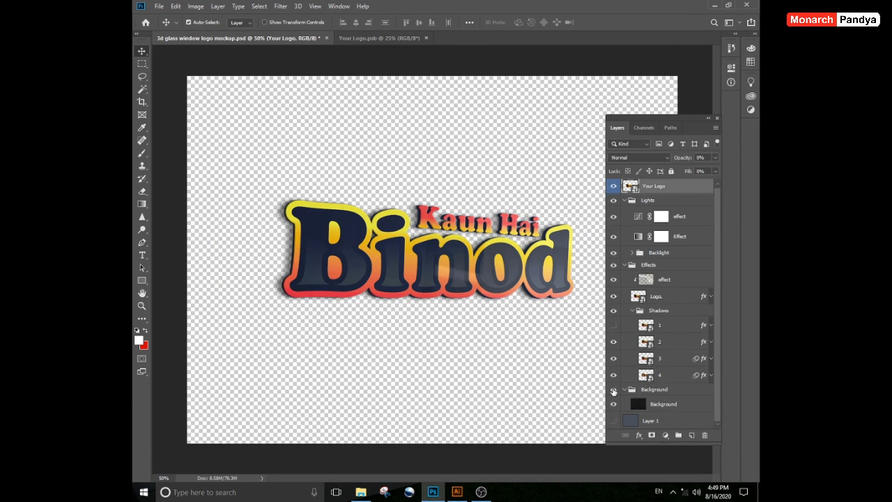
Show the mockup's Background group, and compare the scene with its Background layer off and on.
{"action": "left_click", "coordinate": [613, 390]}
{"action": "left_click", "coordinate": [613, 404]}
{"action": "left_click", "coordinate": [613, 404]}
{"action": "left_click", "coordinate": [614, 404]}
{"action": "left_click", "coordinate": [613, 403]}
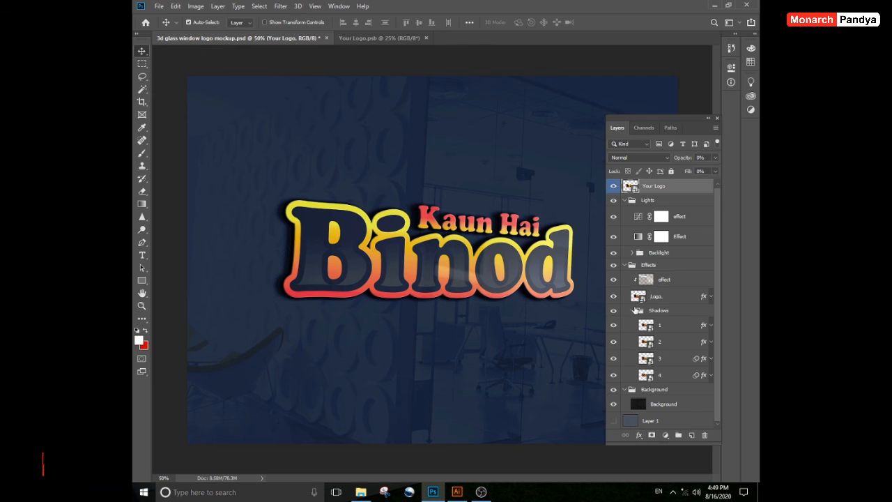
Compare the logo with and without the clipped effect layer in the Effects group, and leave that layer hidden.
{"action": "scroll", "coordinate": [625, 233], "scroll_direction": "up", "scroll_amount": 1}
{"action": "left_click", "coordinate": [614, 282]}
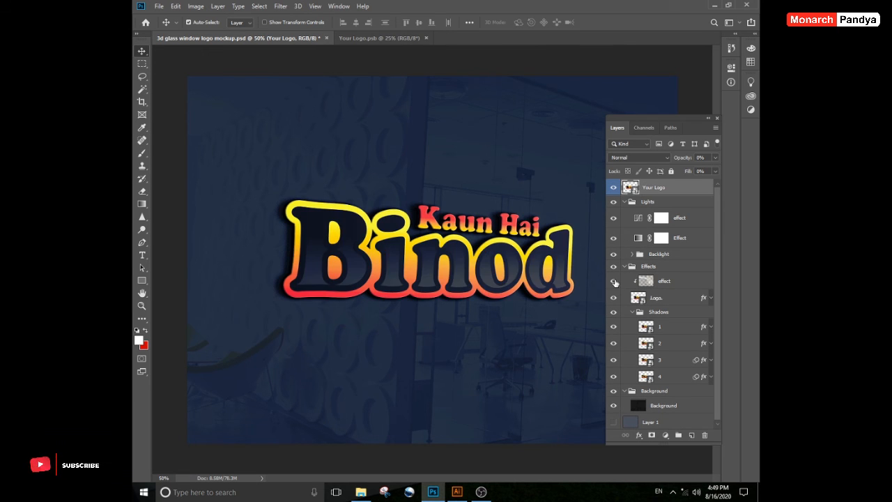
{"action": "left_click", "coordinate": [614, 282]}
{"action": "left_click", "coordinate": [614, 281]}
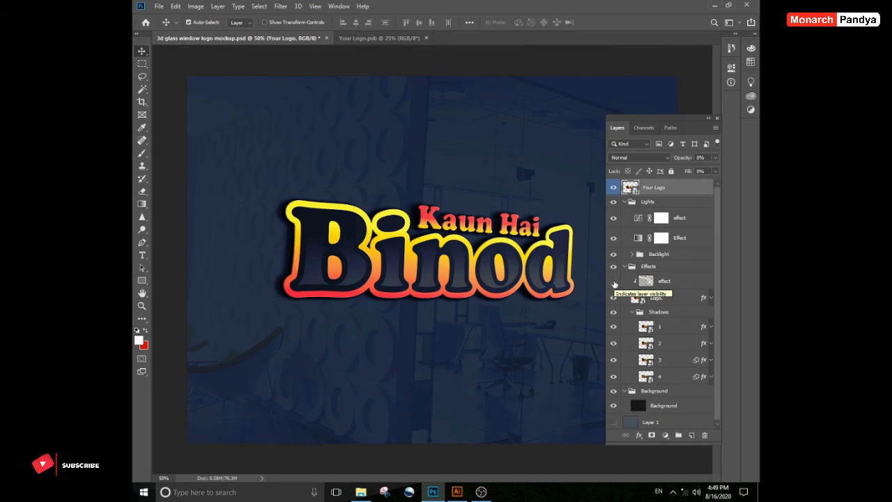
Compare the logo with the Shadows group and shadow layer 3 off and on, and close the layer list.
{"action": "scroll", "coordinate": [618, 319], "scroll_direction": "down", "scroll_amount": 1}
{"action": "left_click", "coordinate": [615, 313]}
{"action": "left_click", "coordinate": [615, 313]}
{"action": "left_click", "coordinate": [614, 359]}
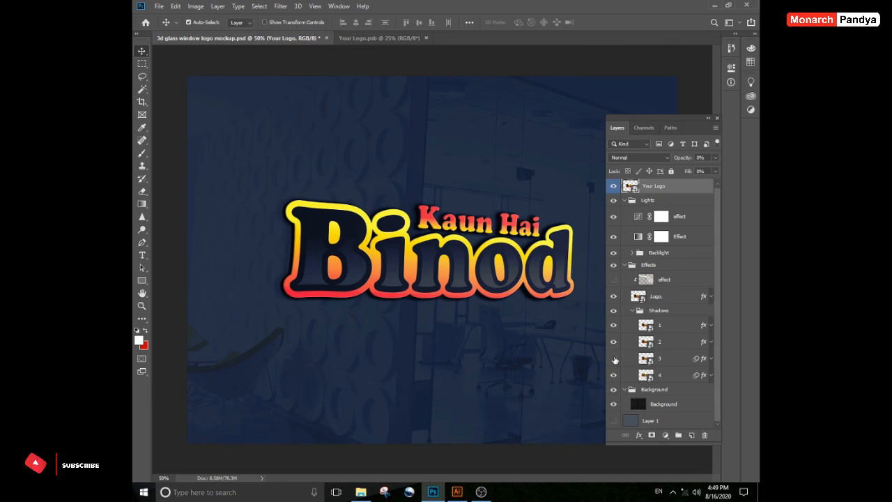
{"action": "left_click", "coordinate": [615, 359]}
{"action": "left_click", "coordinate": [717, 118]}
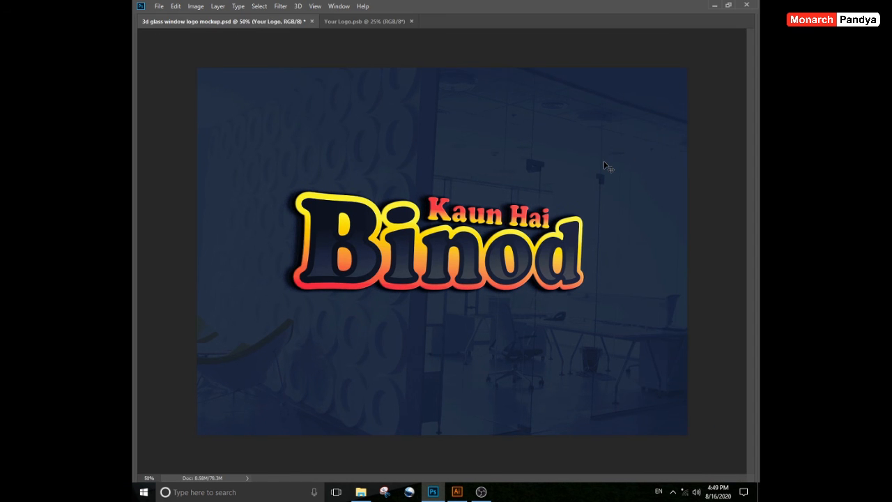